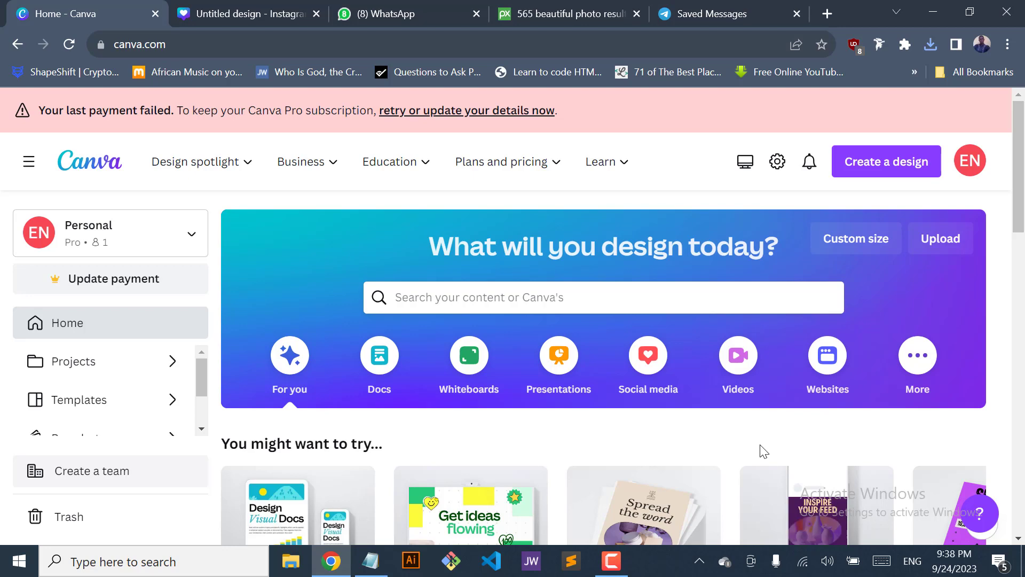
# Switch to WhatsApp Web, examine the Serge Gnabry reference poster with its photo gradient, and return to the Canva home page
pyautogui.click(389, 14)
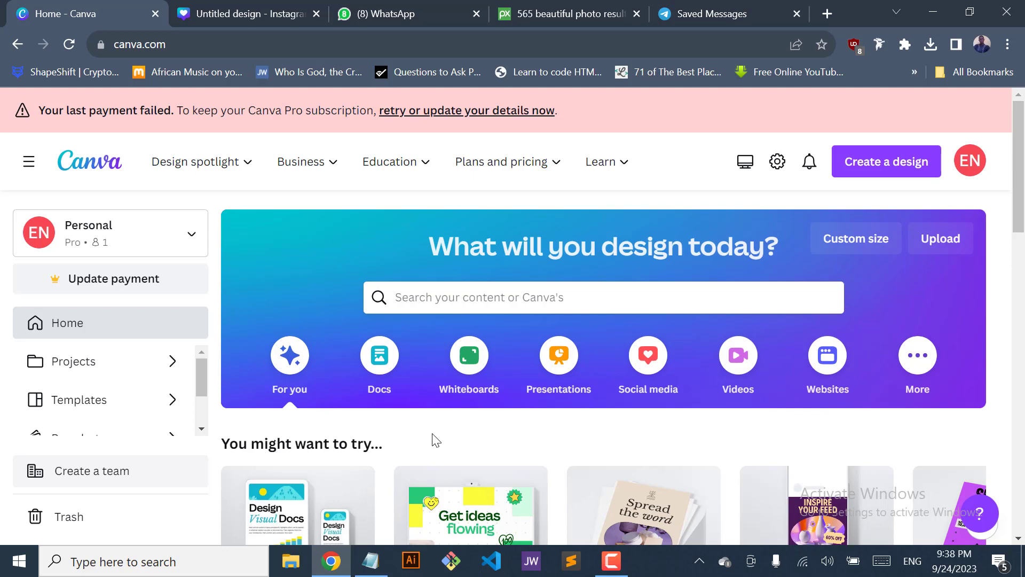
pyautogui.click(389, 15)
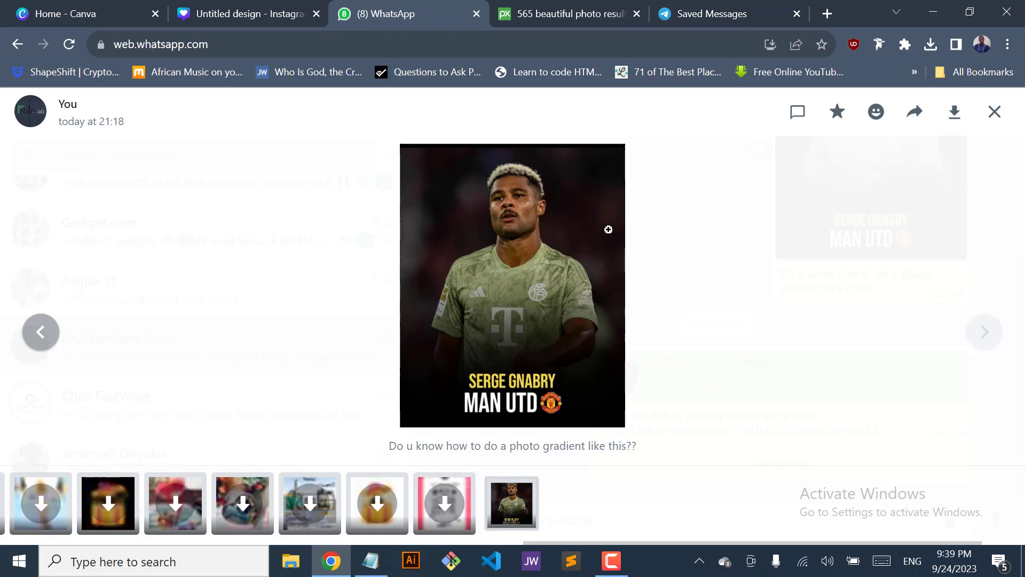
pyautogui.click(75, 15)
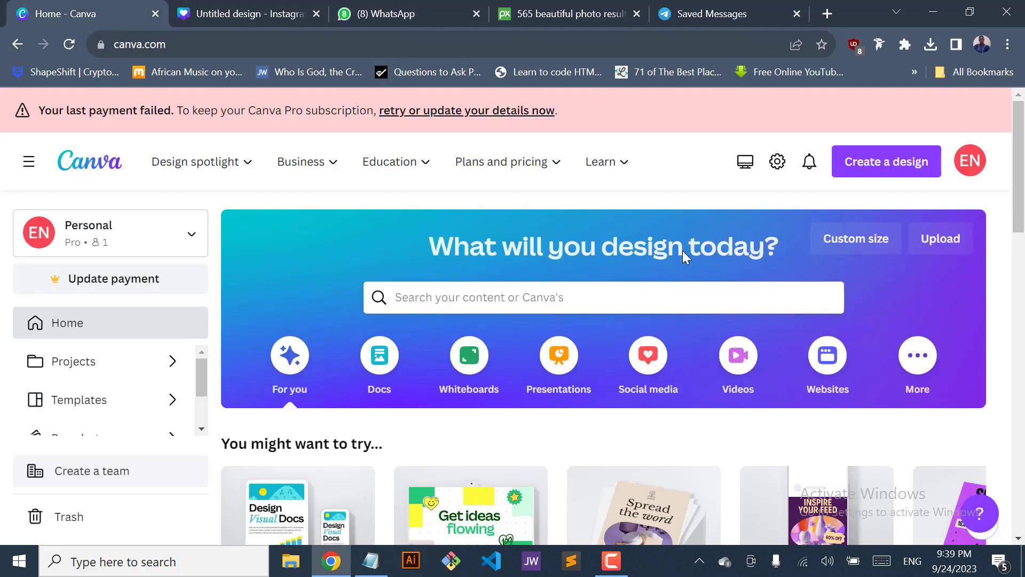
pyautogui.click(878, 163)
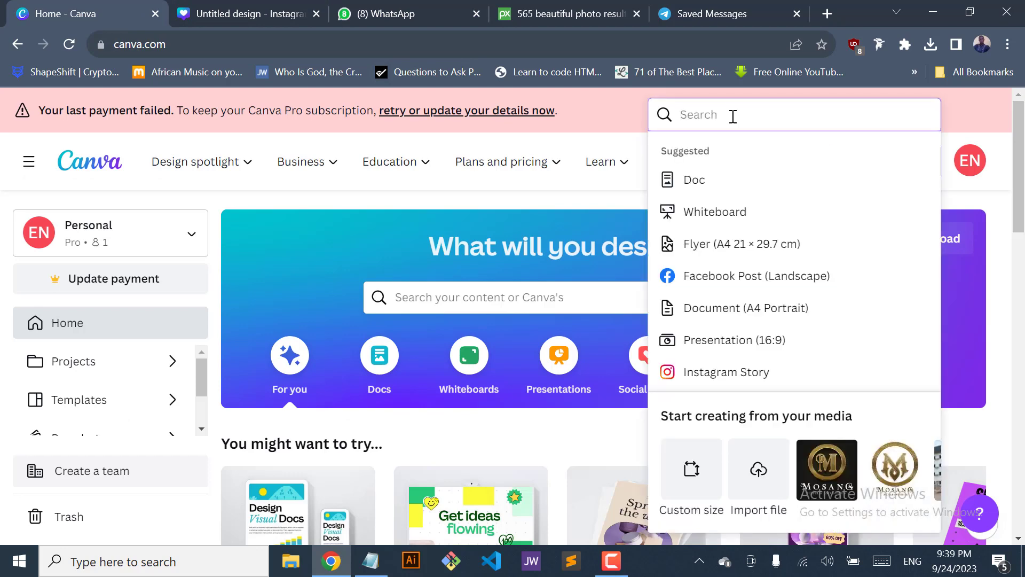
pyautogui.click(691, 480)
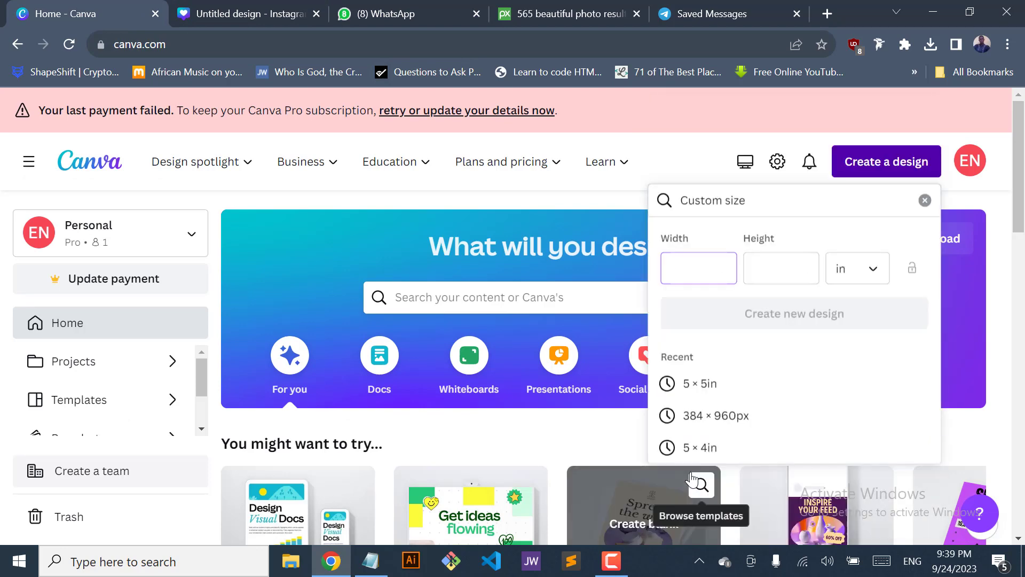
pyautogui.click(869, 279)
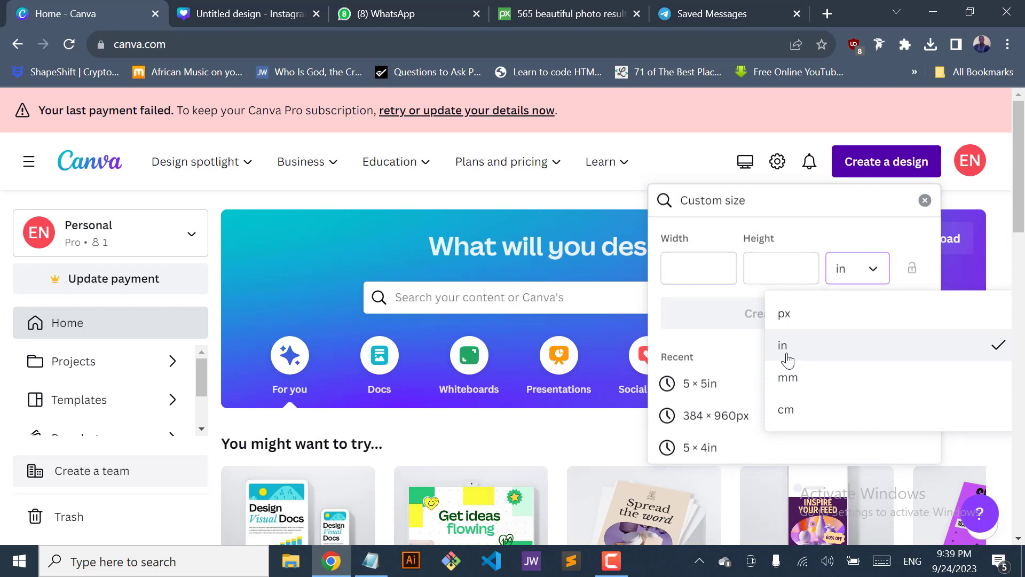
pyautogui.click(877, 268)
pyautogui.click(686, 272)
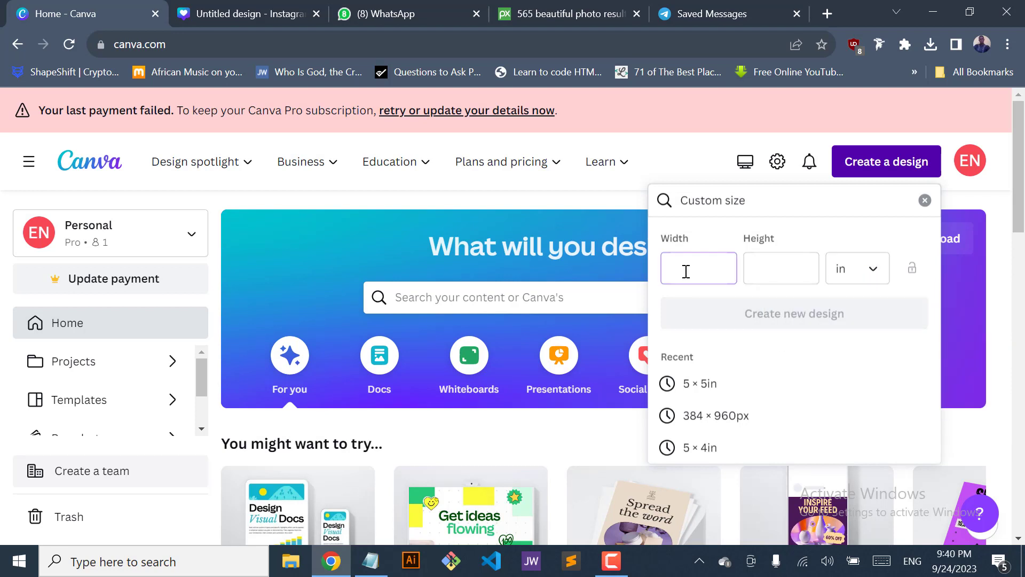
pyautogui.write('10')
pyautogui.press('Tab')
pyautogui.write('10')
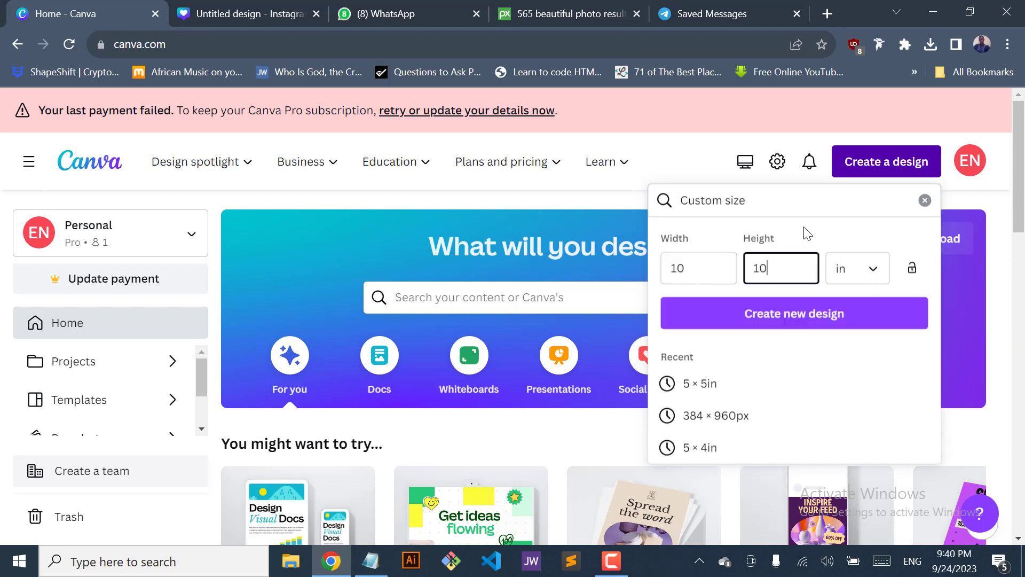
pyautogui.click(929, 205)
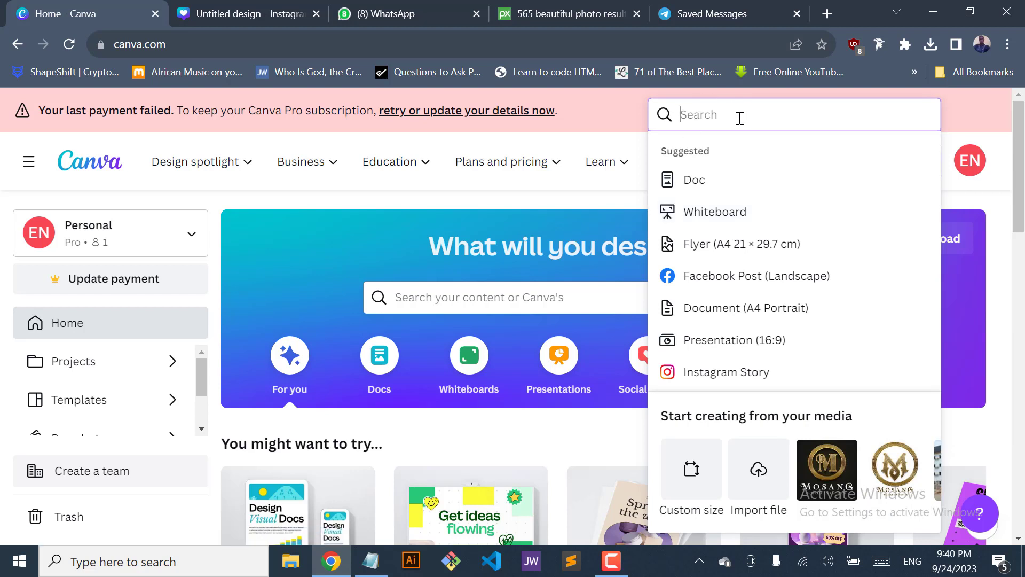
# Search the design types for "instag" and choose Instagram Post (Square), 1080 × 1080 px
pyautogui.write('instag')
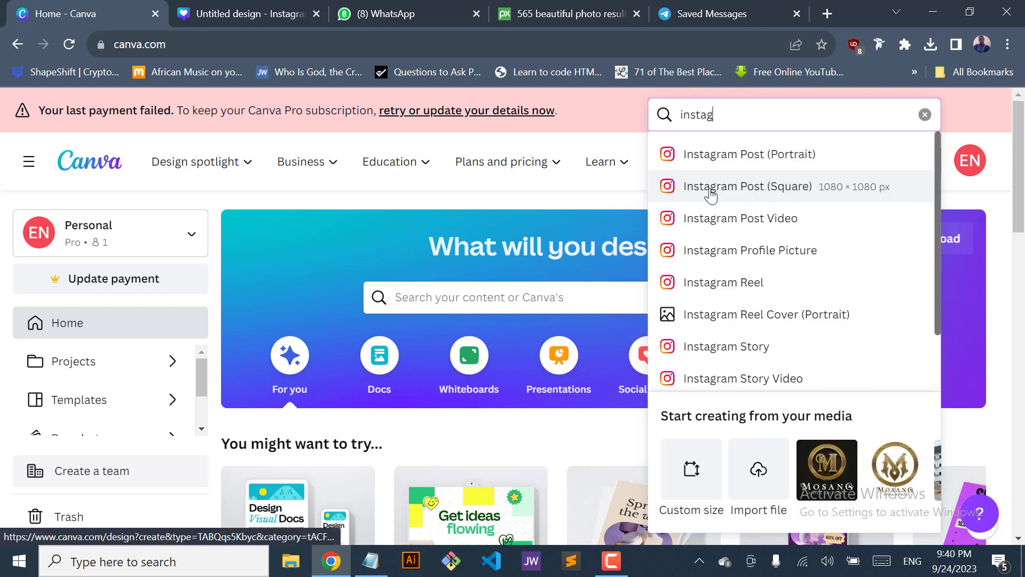
pyautogui.click(785, 191)
# Review the WhatsApp reference poster, the Pixabay soccer player results and the Notepad list of free image sites
pyautogui.click(364, 14)
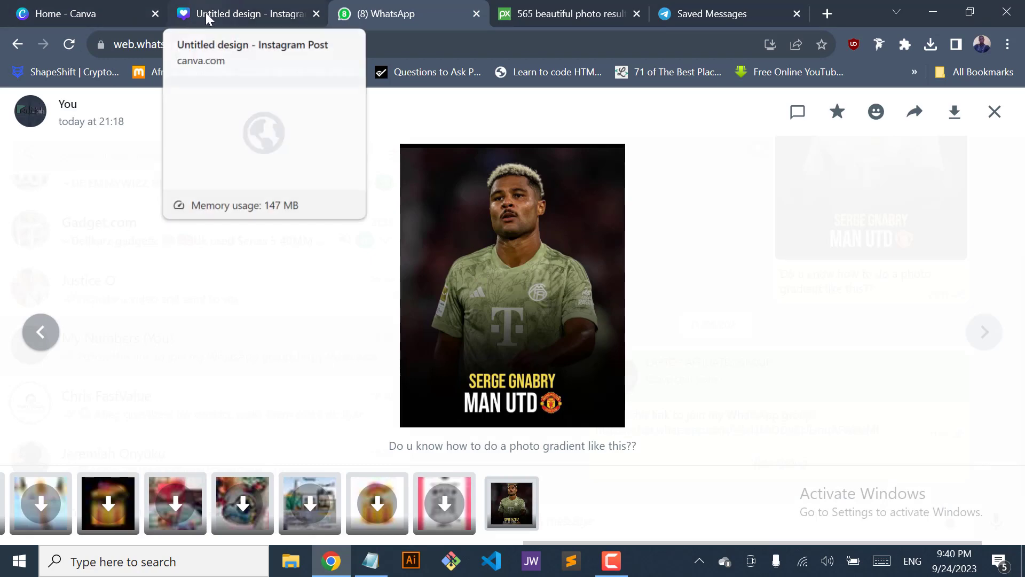
pyautogui.click(544, 14)
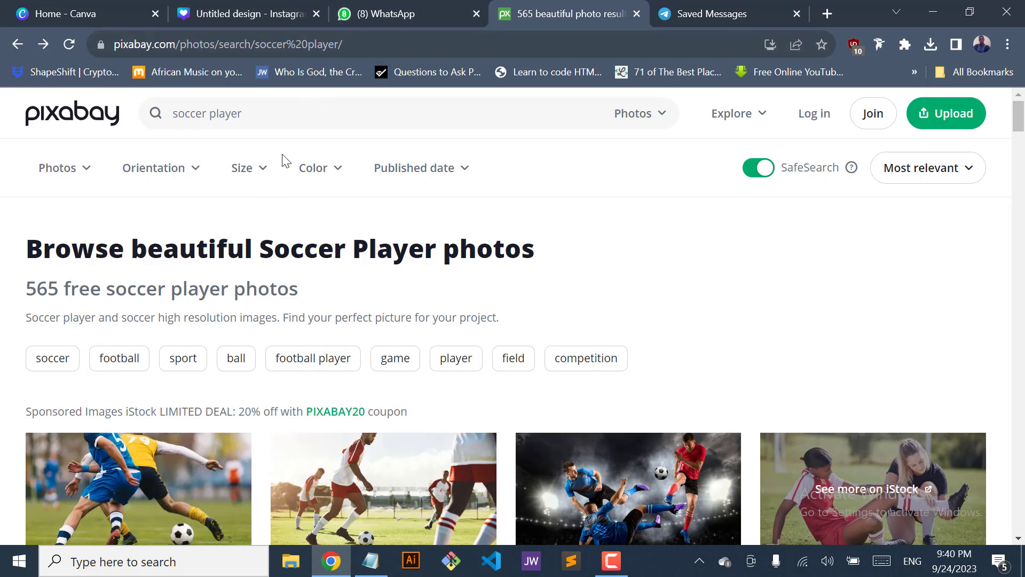
pyautogui.click(370, 561)
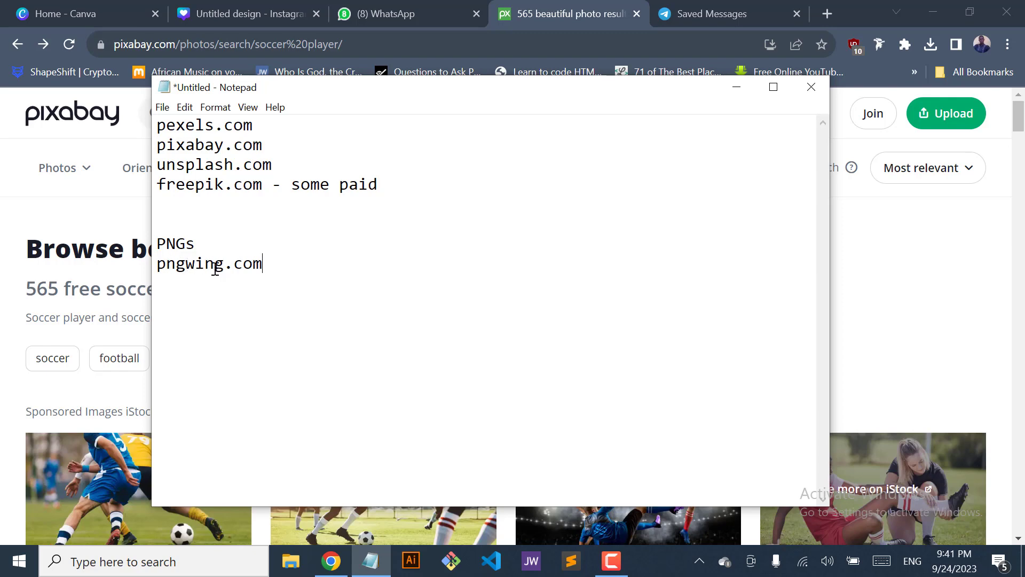
pyautogui.hotkey('alt', 'Tab')
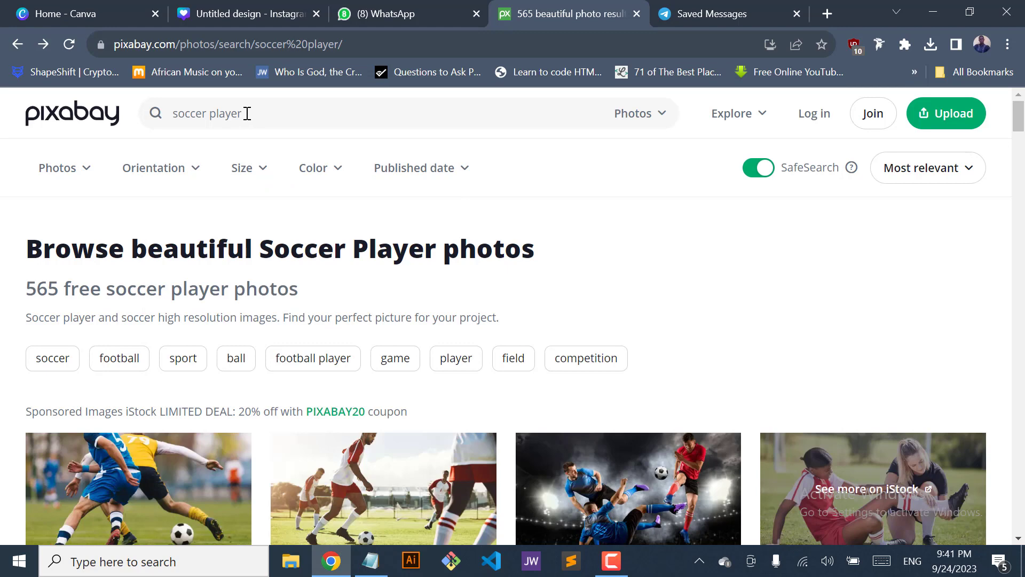
# Open the Fabio Coentrao photo from Pixabay's soccer player results and examine its available download sizes
pyautogui.moveTo(247, 113); pyautogui.dragTo(167, 121)
pyautogui.scroll(-5, 329, 277)
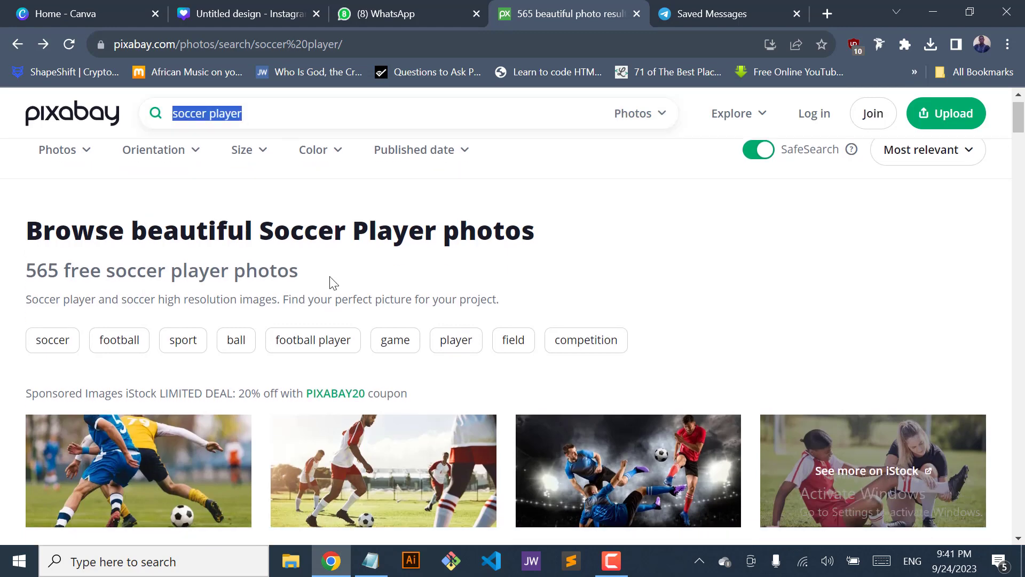
pyautogui.scroll(-6, 330, 277)
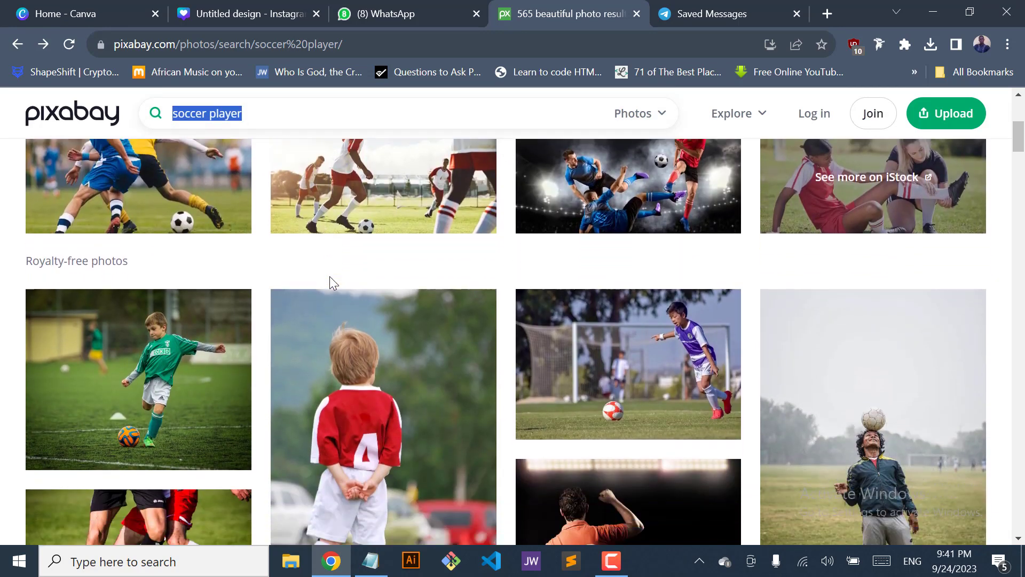
pyautogui.scroll(-5, 329, 277)
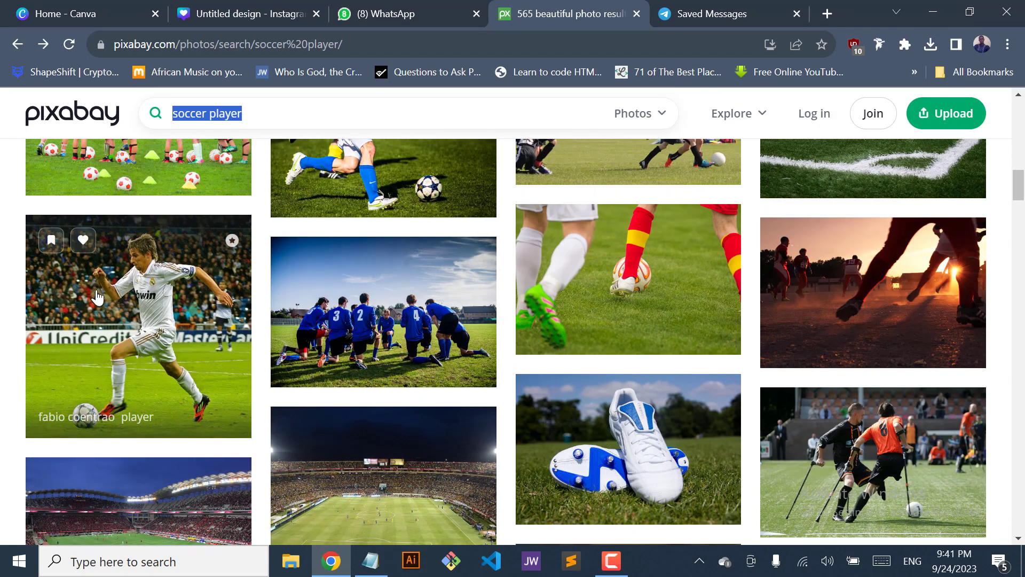
pyautogui.click(145, 337)
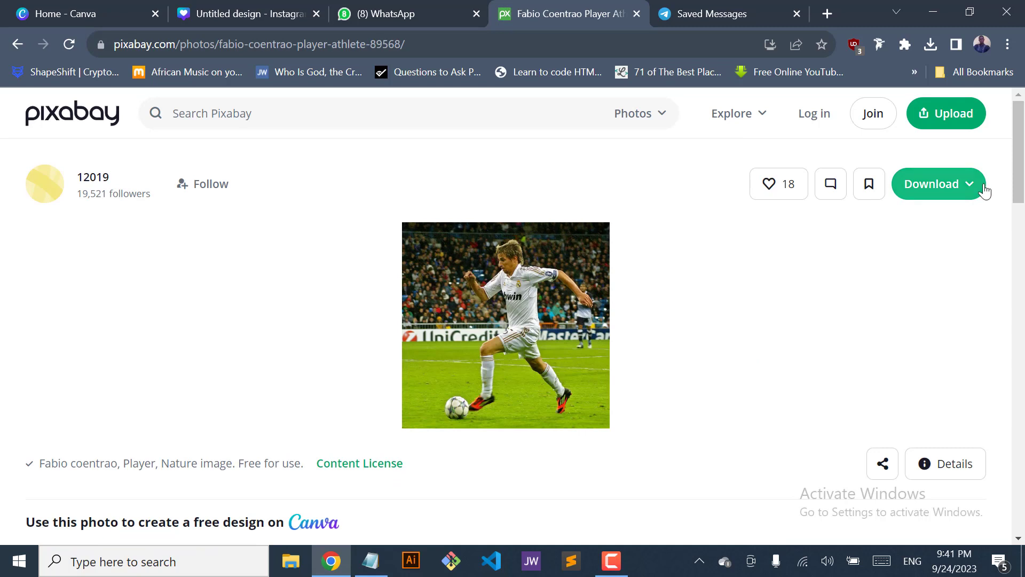
pyautogui.click(968, 187)
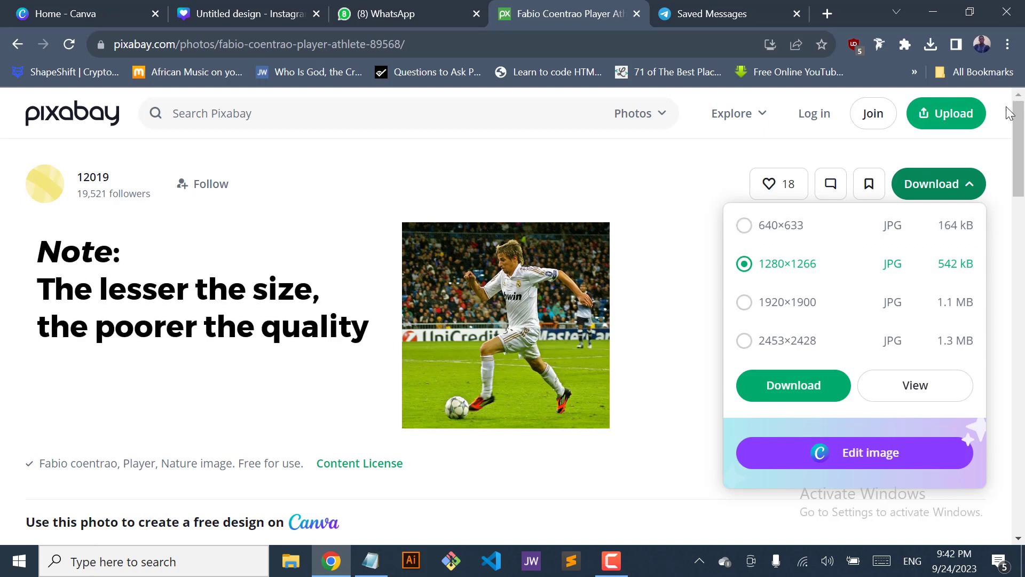
pyautogui.click(969, 187)
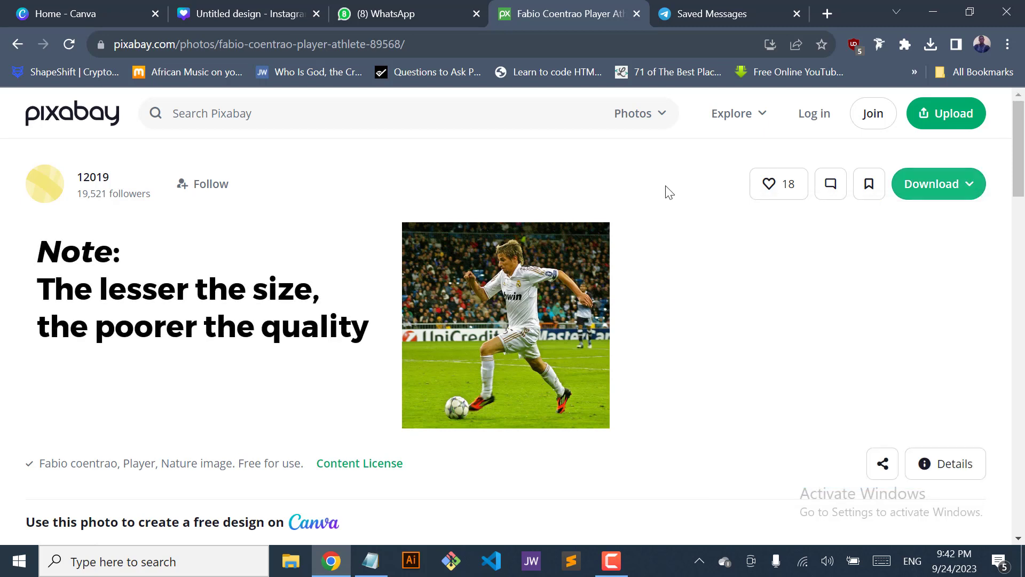
# Switch to the untitled Canva Instagram post and upload the image fabio-coentrao-89568_640 from the Downloads folder
pyautogui.click(224, 14)
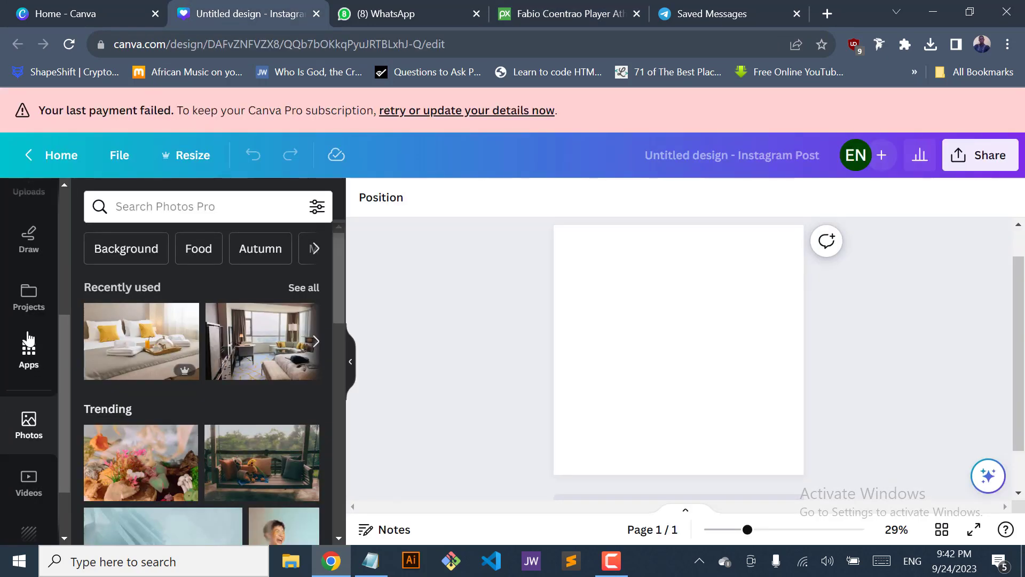
pyautogui.scroll(1, 25, 285)
pyautogui.scroll(2, 25, 285)
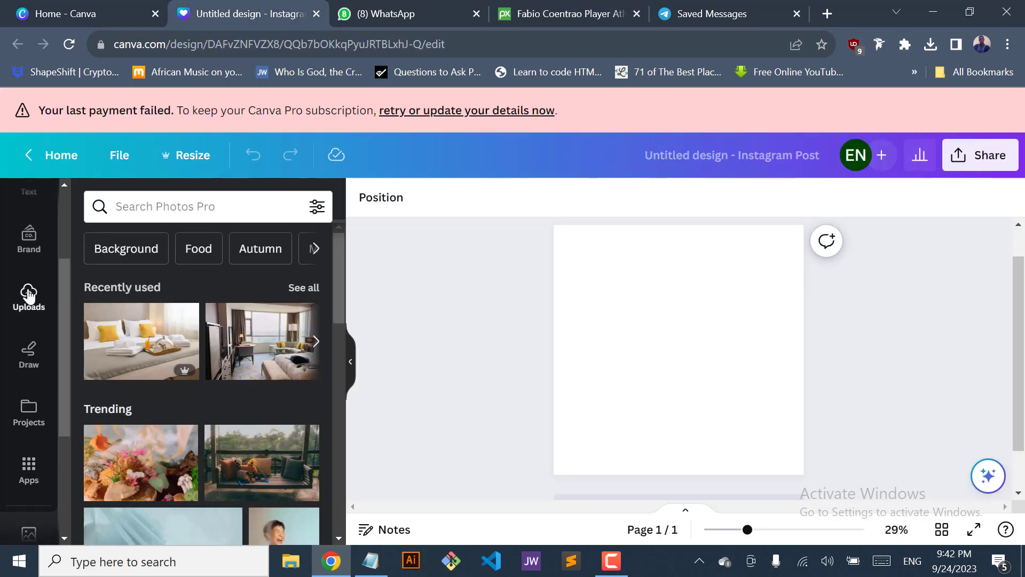
pyautogui.click(27, 293)
pyautogui.click(206, 249)
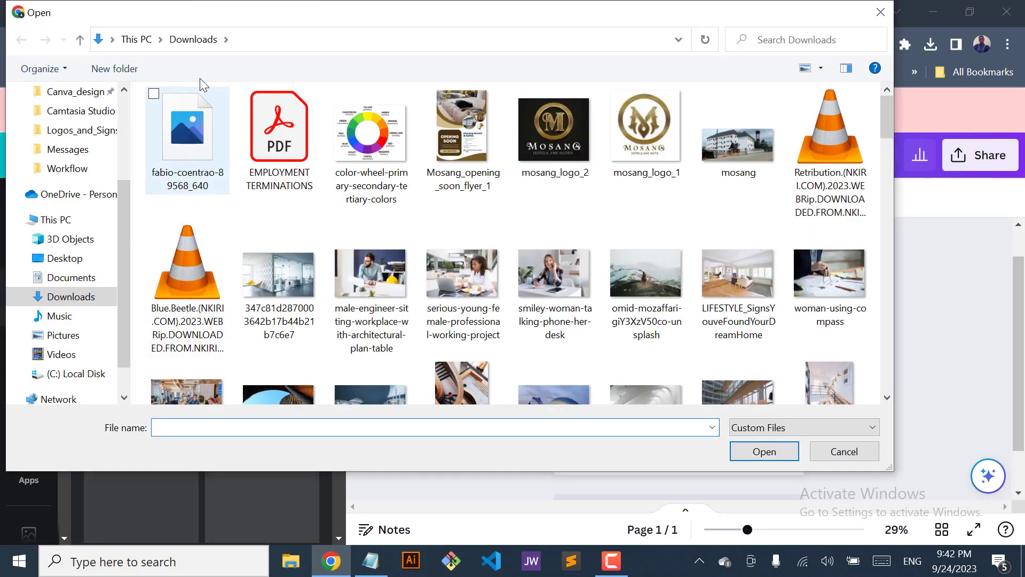
pyautogui.click(180, 128)
pyautogui.click(774, 453)
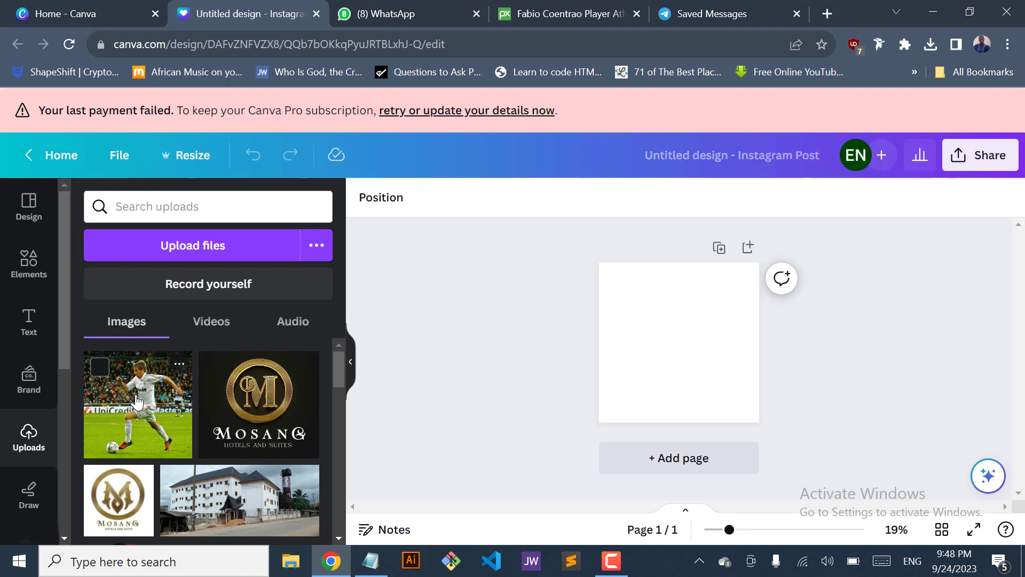
# Place the uploaded soccer player photo on the blank page and enlarge it to cover the whole page
pyautogui.moveTo(138, 401); pyautogui.dragTo(703, 313)
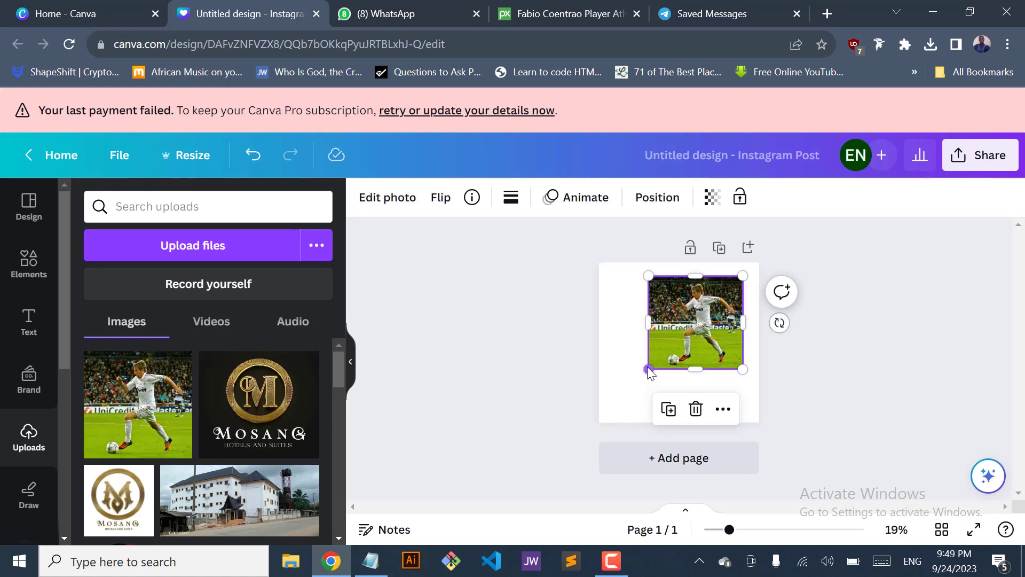
pyautogui.moveTo(649, 370); pyautogui.dragTo(597, 425)
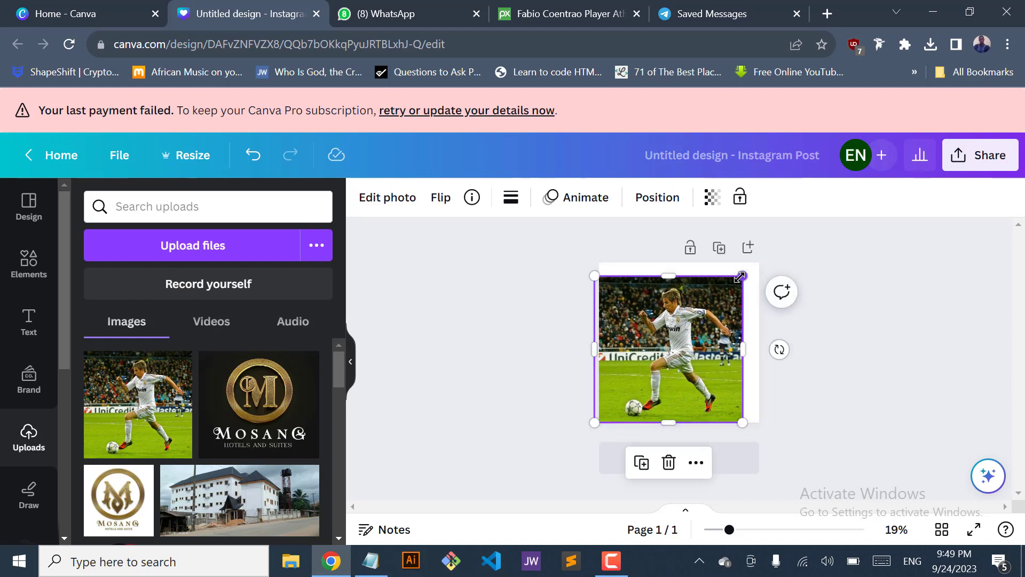
pyautogui.moveTo(742, 276); pyautogui.dragTo(760, 253)
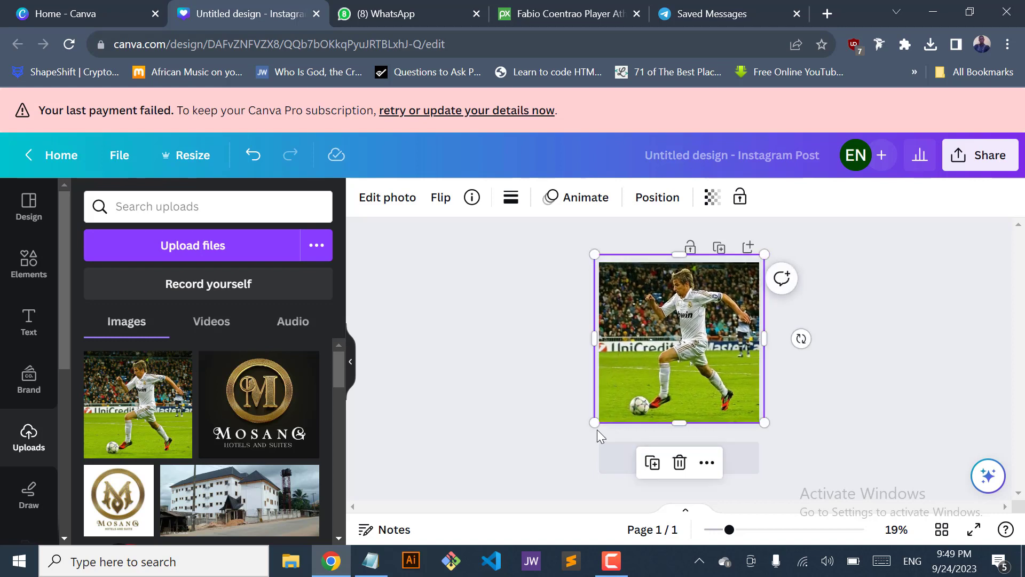
pyautogui.moveTo(596, 425); pyautogui.dragTo(591, 430)
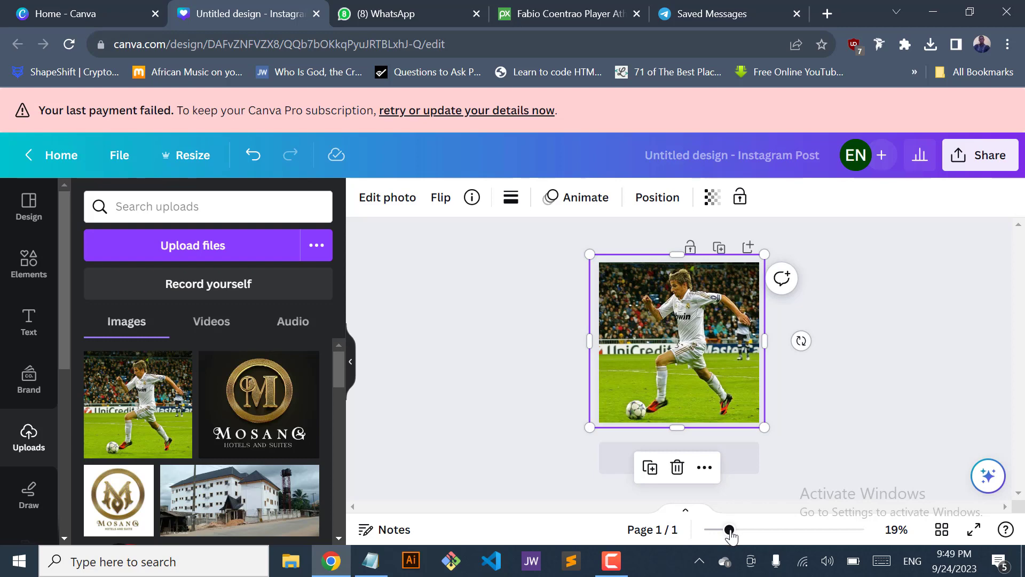
# Compare the placed player photo with the reference poster in WhatsApp Web and return to the Canva design
pyautogui.moveTo(729, 529); pyautogui.dragTo(754, 529)
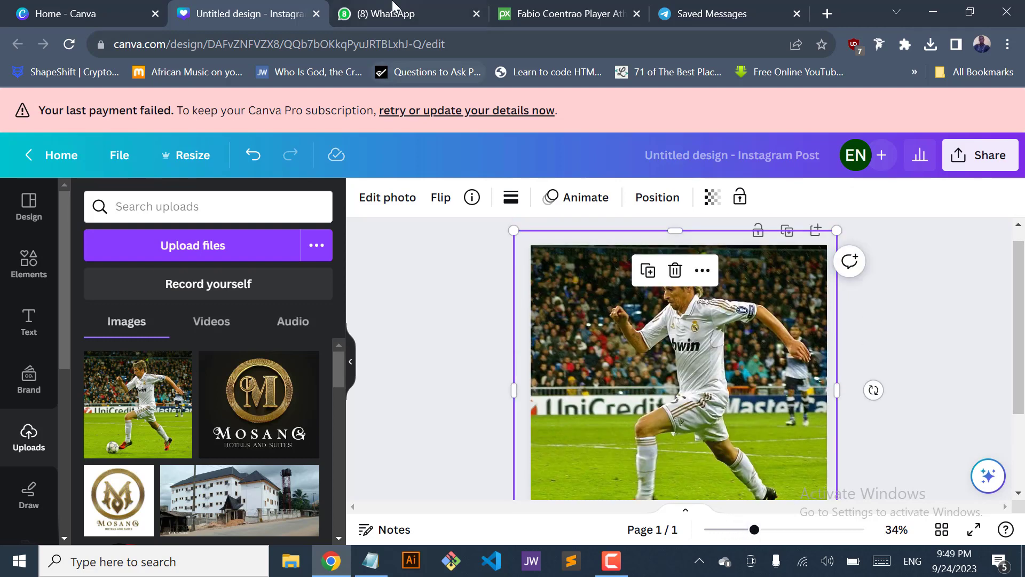
pyautogui.click(395, 13)
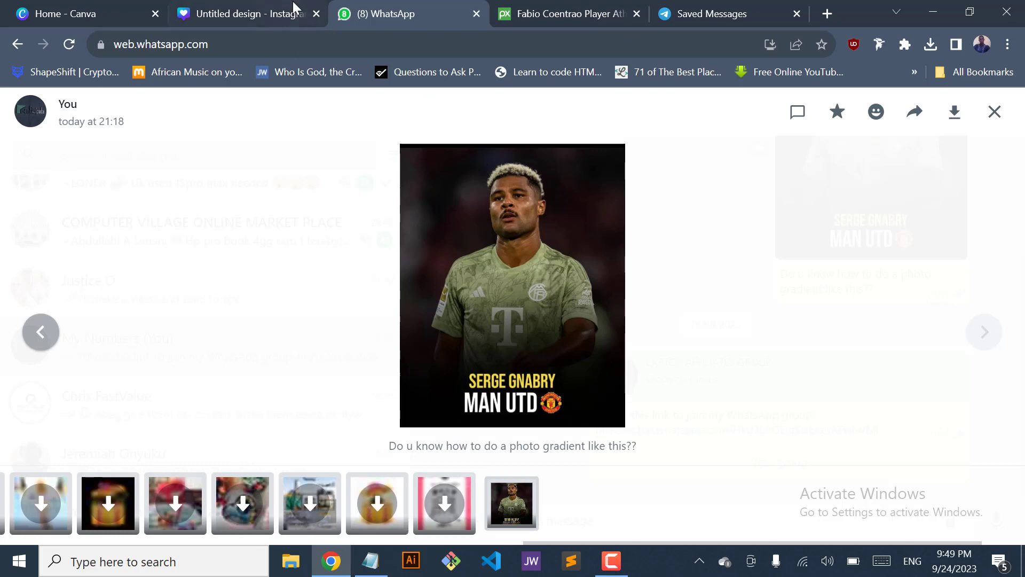
pyautogui.click(256, 19)
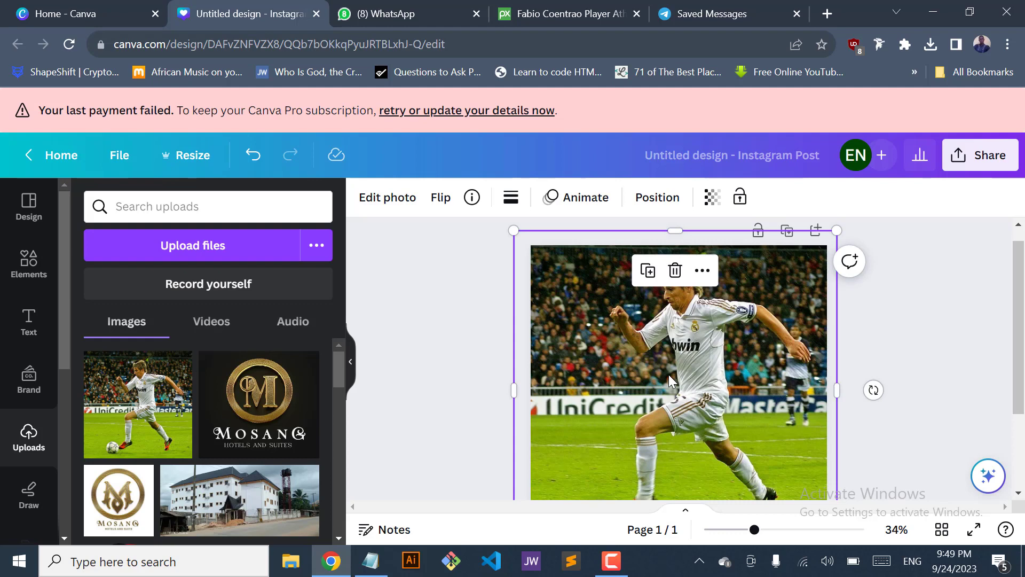
# Copy the soccer player photo on the page
pyautogui.rightClick(684, 357)
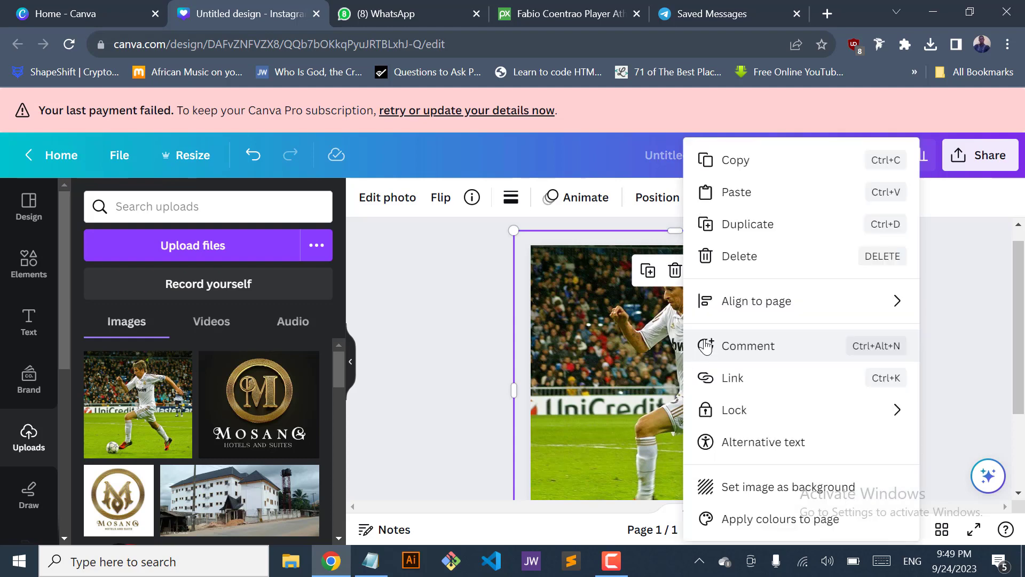
pyautogui.click(755, 161)
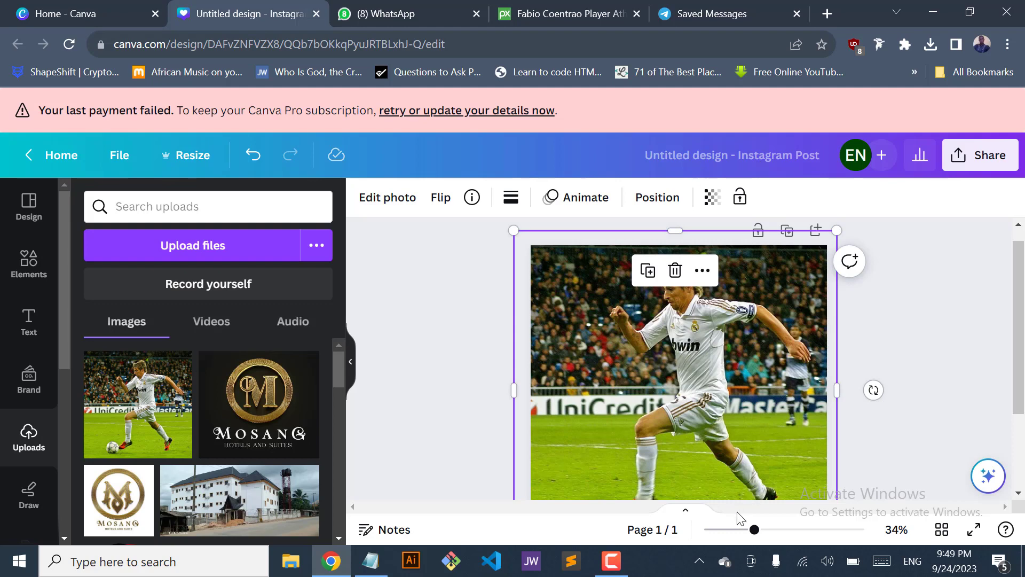
pyautogui.moveTo(754, 529); pyautogui.dragTo(744, 529)
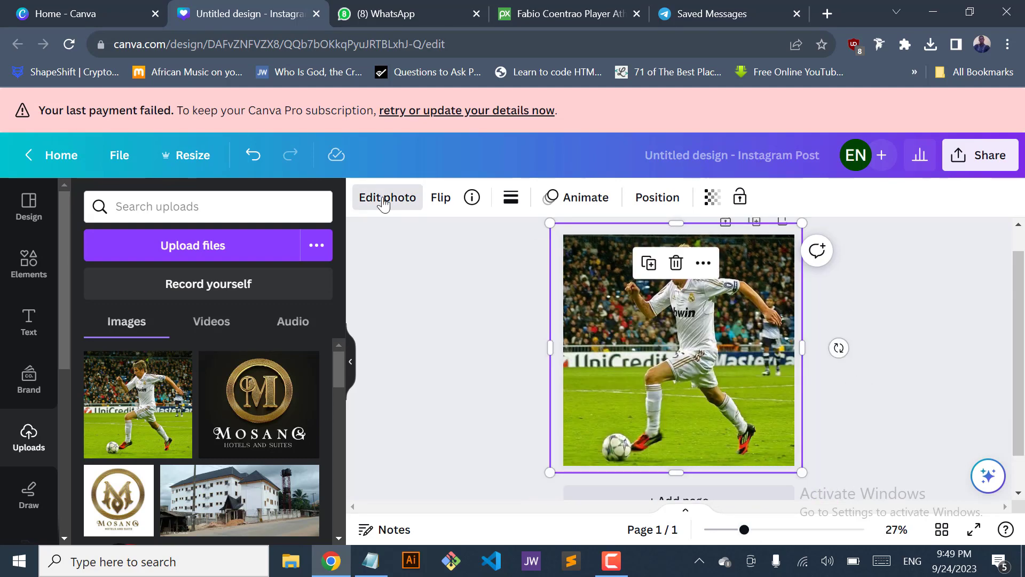
# Erase the main player and the ball from the photo using Magic Eraser with brush size 58
pyautogui.click(384, 201)
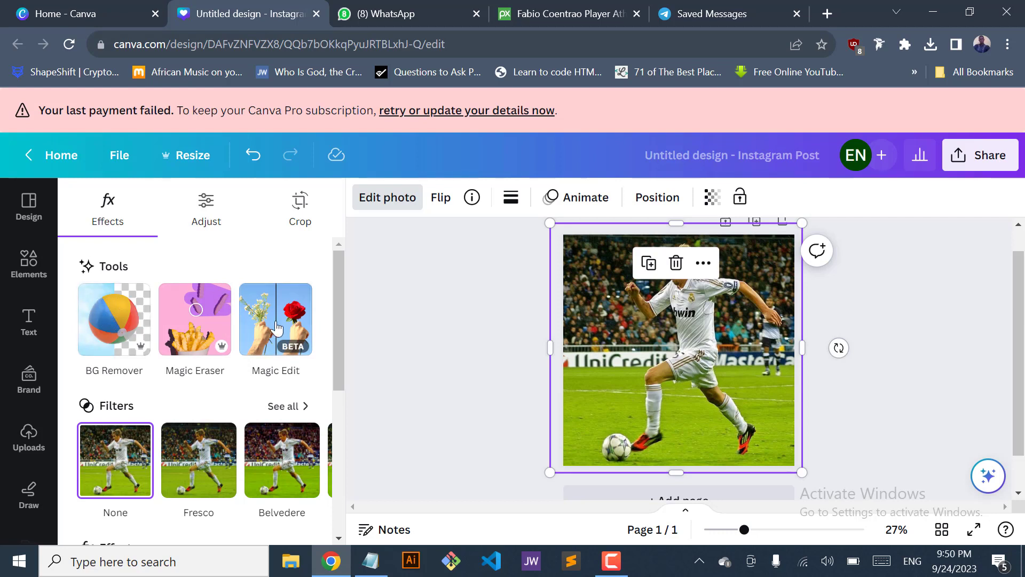
pyautogui.click(193, 335)
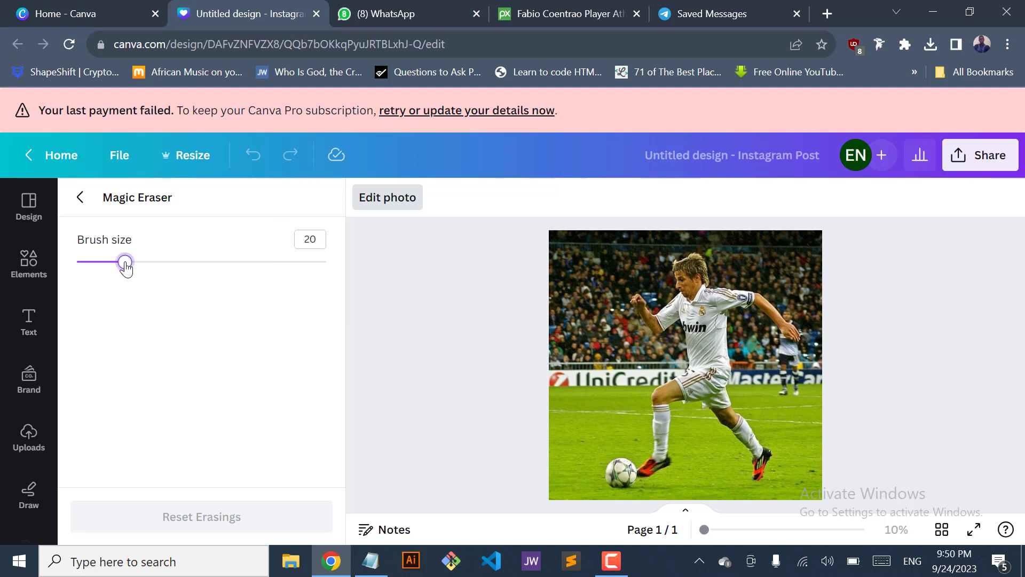
pyautogui.moveTo(125, 263); pyautogui.dragTo(221, 262)
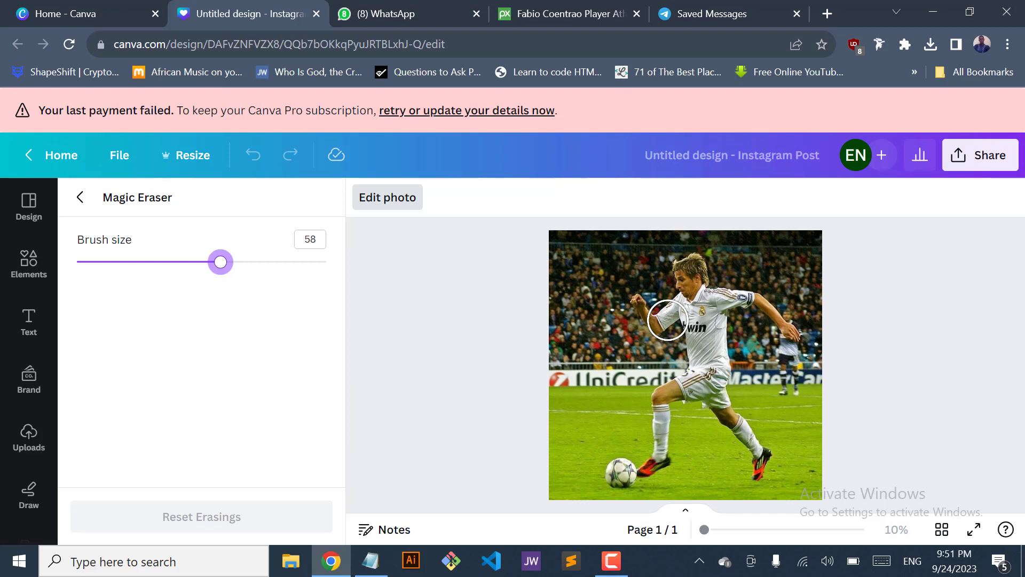
pyautogui.click(641, 299)
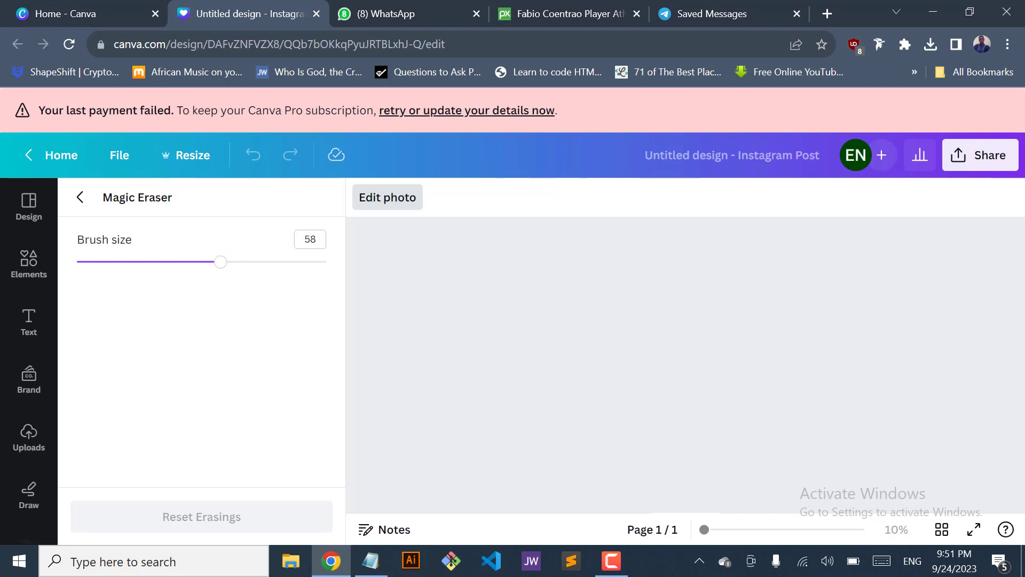
pyautogui.moveTo(641, 299)
pyautogui.mouseDown()
pyautogui.moveTo(660, 333)
pyautogui.moveTo(690, 268)
pyautogui.moveTo(700, 294)
pyautogui.moveTo(735, 295)
pyautogui.moveTo(784, 330)
pyautogui.moveTo(736, 306)
pyautogui.moveTo(723, 339)
pyautogui.moveTo(702, 319)
pyautogui.moveTo(654, 463)
pyautogui.moveTo(618, 472)
pyautogui.mouseUp()
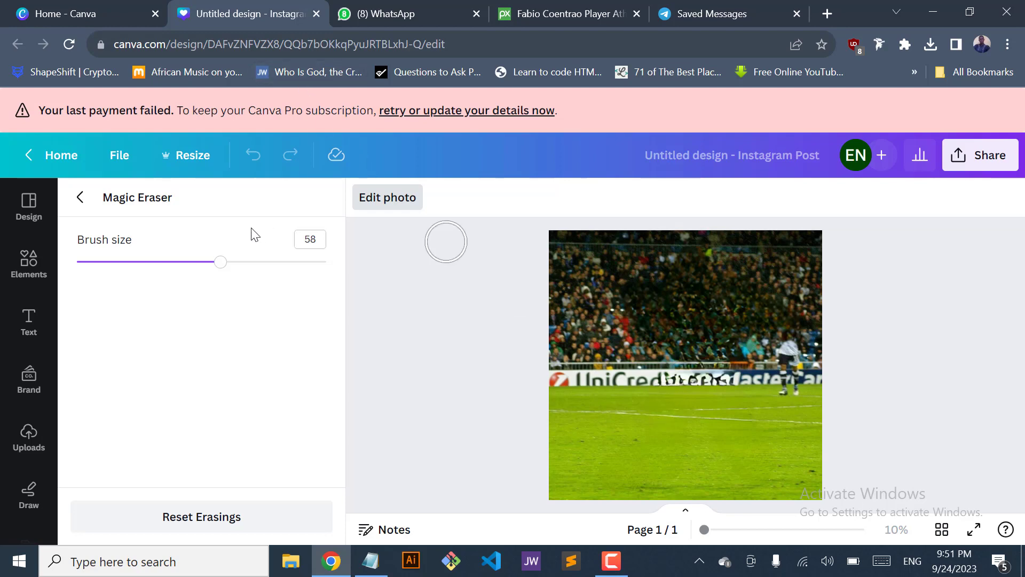
pyautogui.click(79, 201)
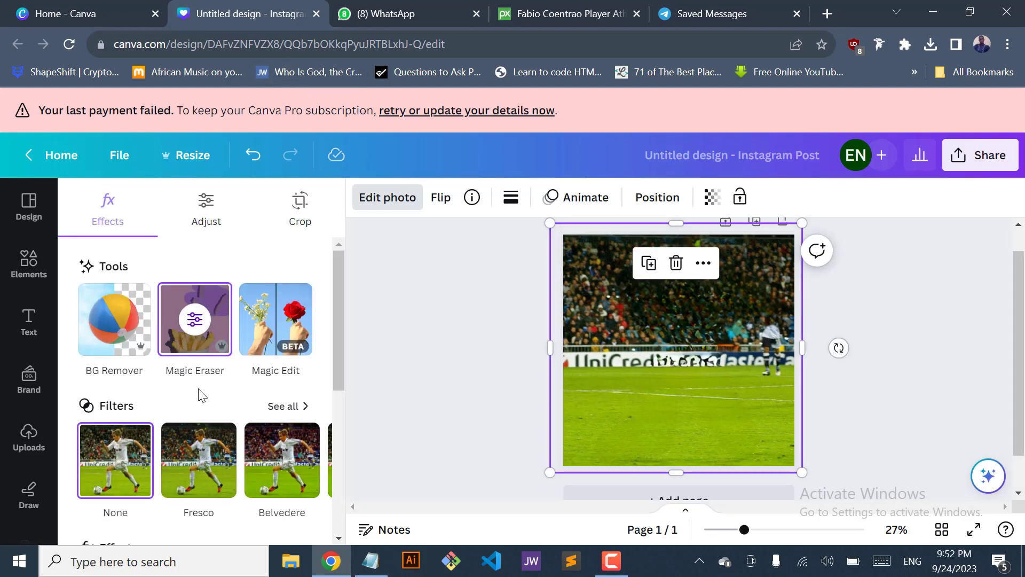
# Apply the Blur effect to the erased stadium photo with an intensity of 34
pyautogui.scroll(-2, 198, 389)
pyautogui.scroll(-2, 197, 389)
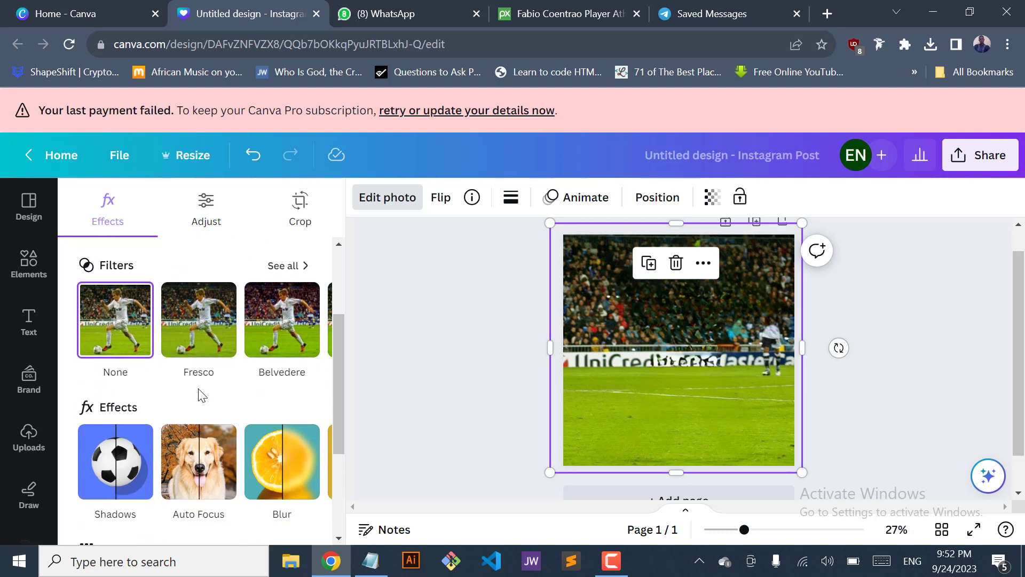
pyautogui.scroll(-2, 200, 395)
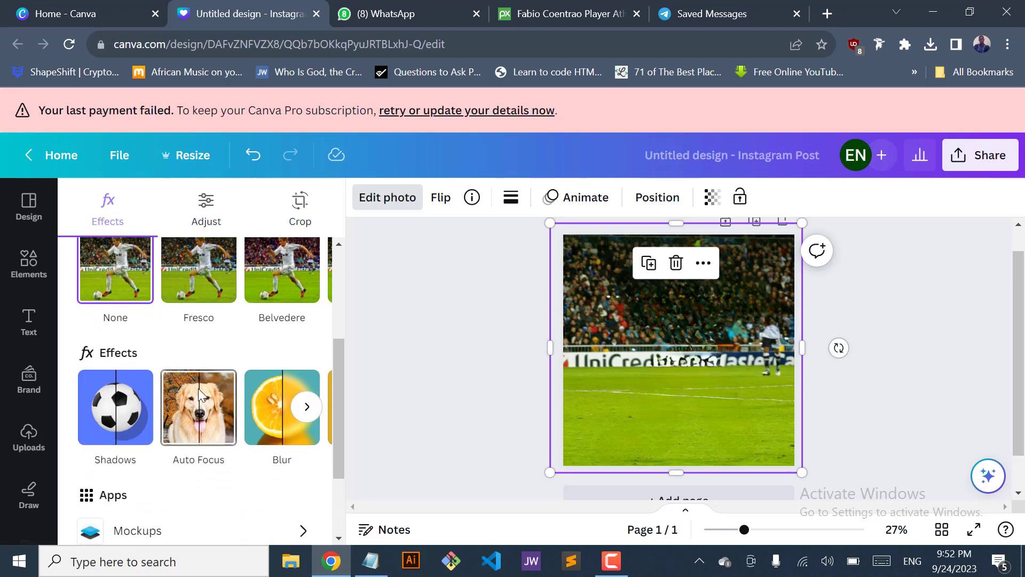
pyautogui.scroll(-1, 199, 395)
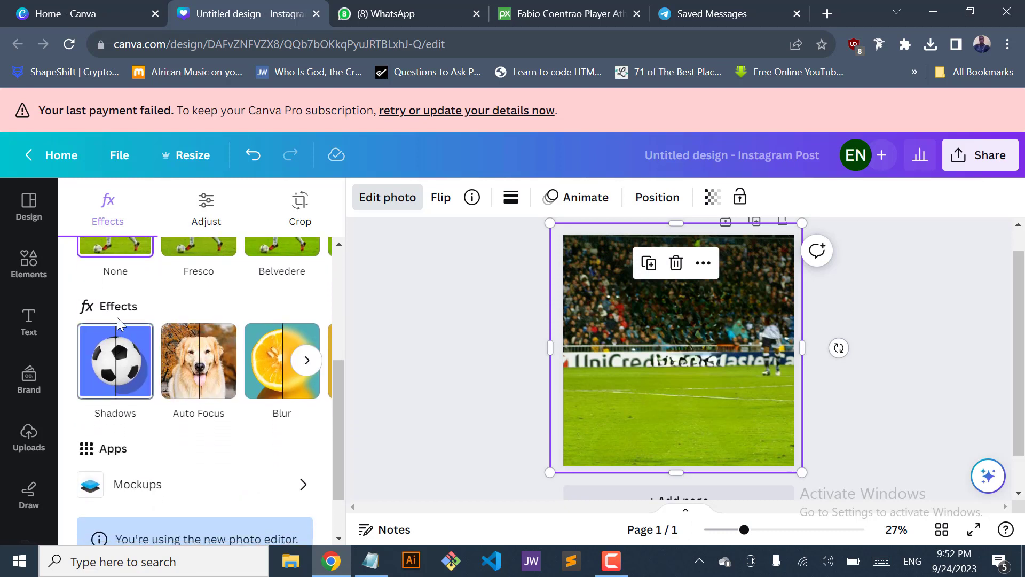
pyautogui.click(277, 379)
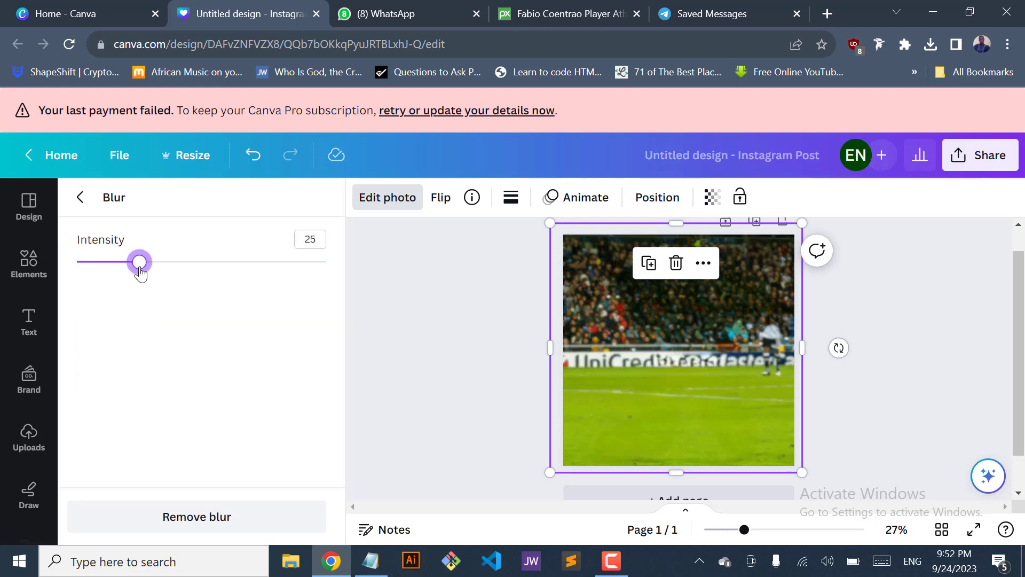
pyautogui.moveTo(140, 273); pyautogui.dragTo(163, 274)
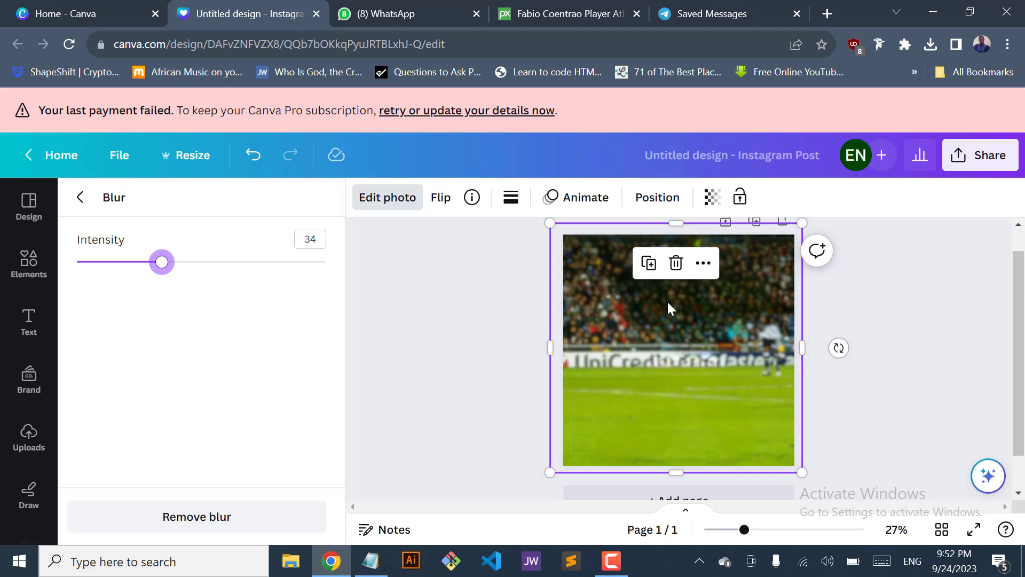
pyautogui.click(80, 197)
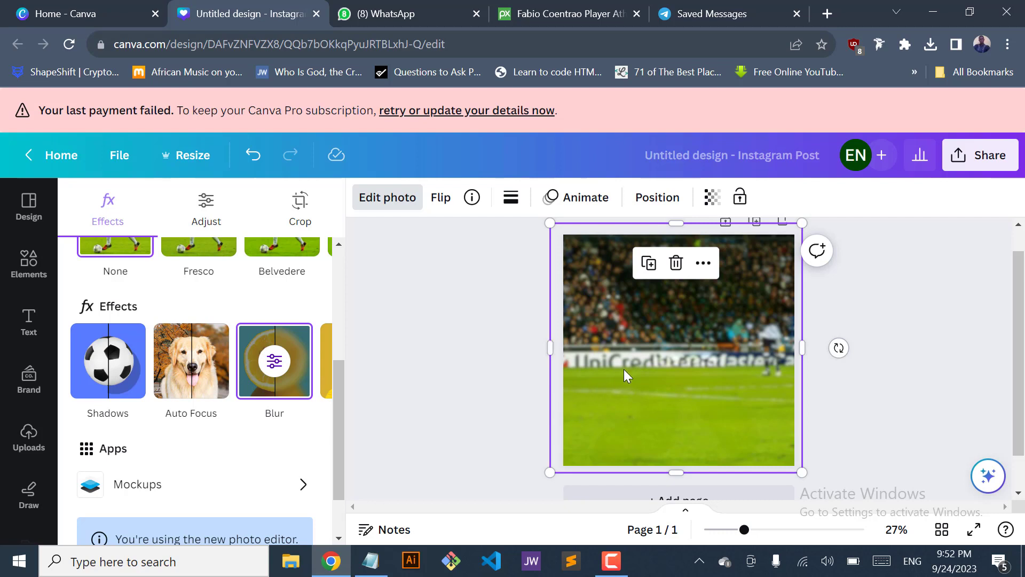
# Paste the copied player photo over the blurred stadium photo and remove the pasted copy's background with BG Remover
pyautogui.rightClick(661, 333)
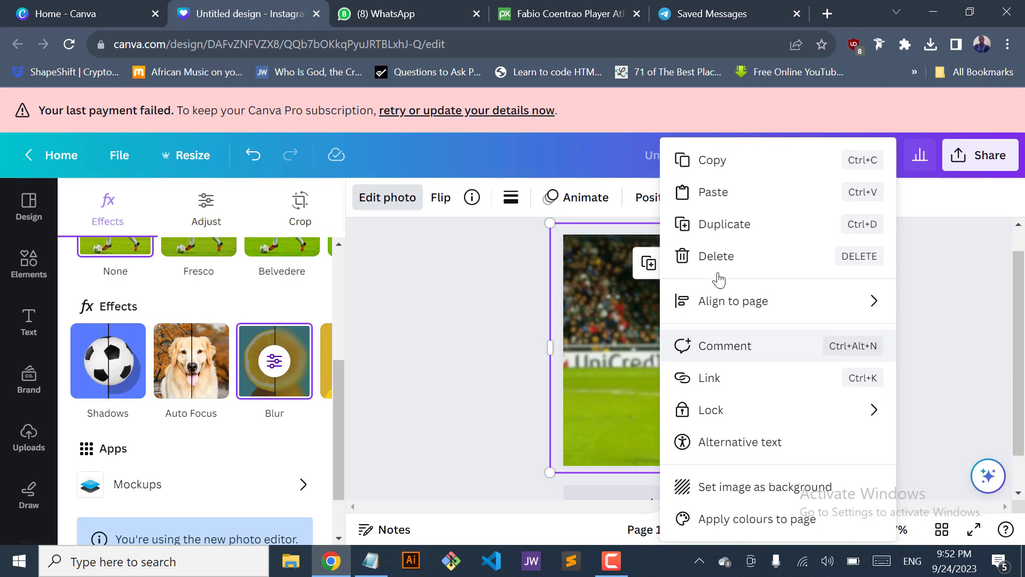
pyautogui.click(713, 192)
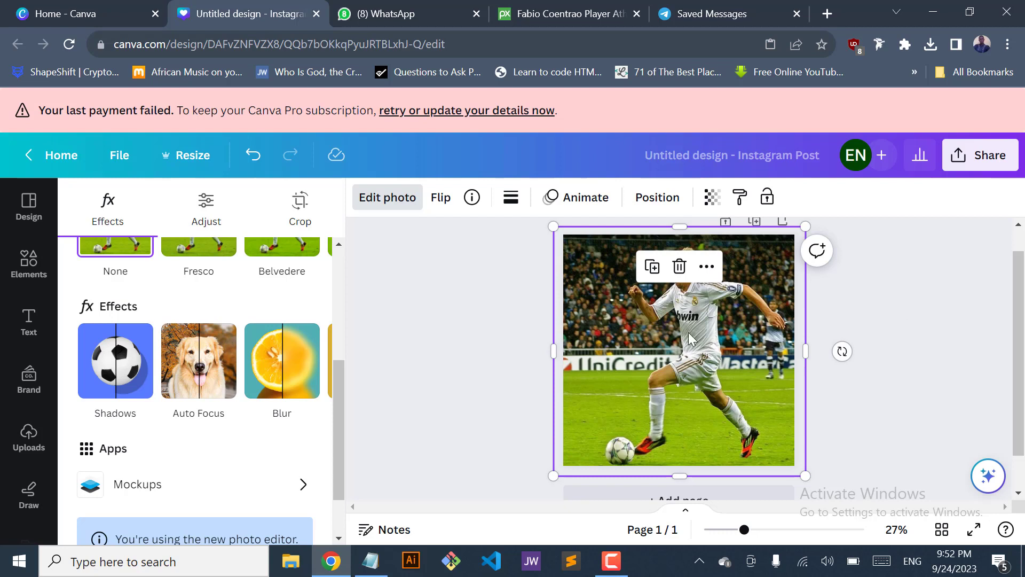
pyautogui.moveTo(687, 332); pyautogui.dragTo(780, 396)
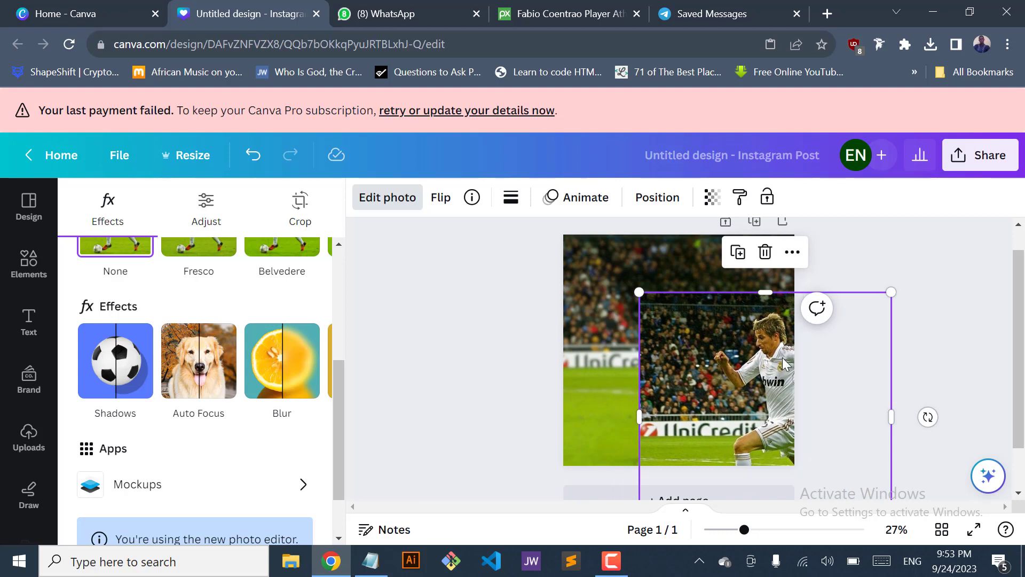
pyautogui.hotkey('ctrl', 'z')
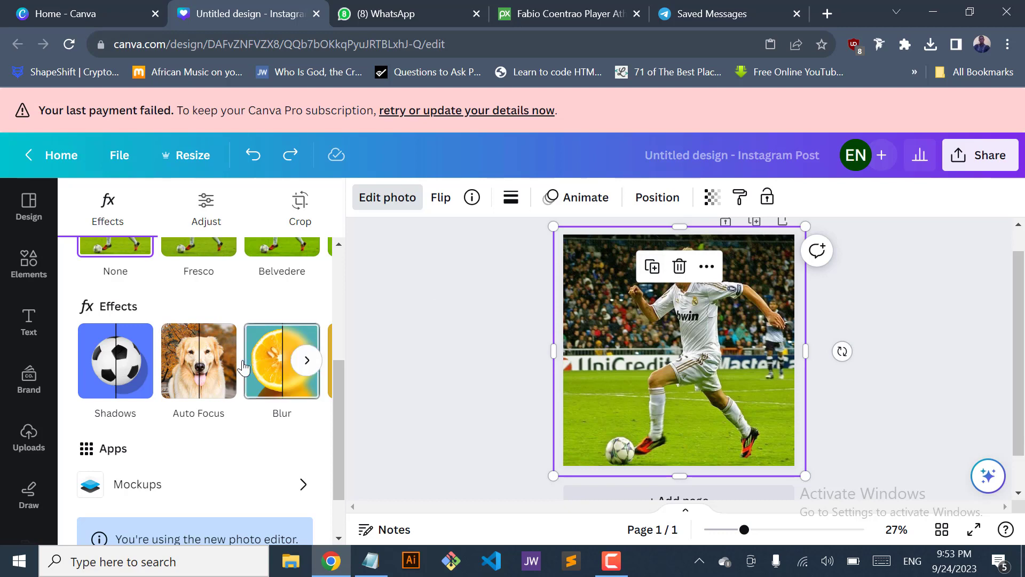
pyautogui.scroll(4, 148, 291)
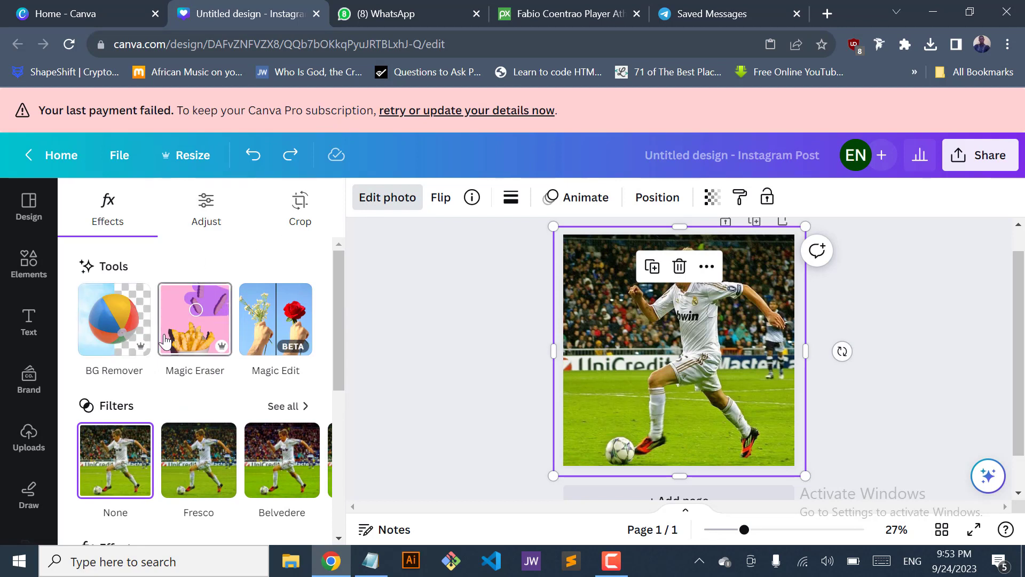
pyautogui.click(118, 322)
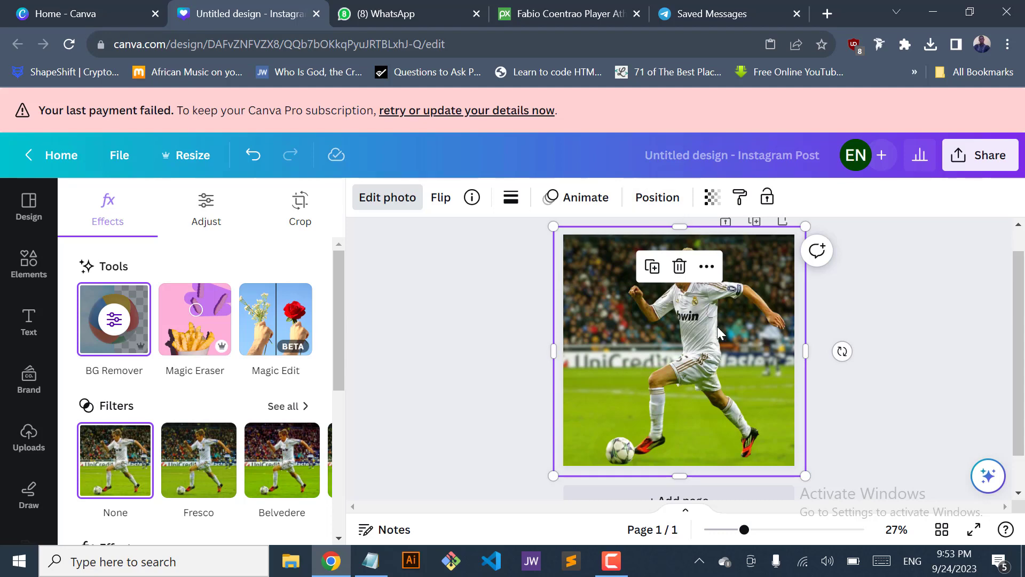
# Compare the player cutout on the blurred background with the reference poster in WhatsApp Web and return to the Canva design
pyautogui.moveTo(694, 314); pyautogui.dragTo(701, 292)
pyautogui.hotkey('ctrl', 'Tab')
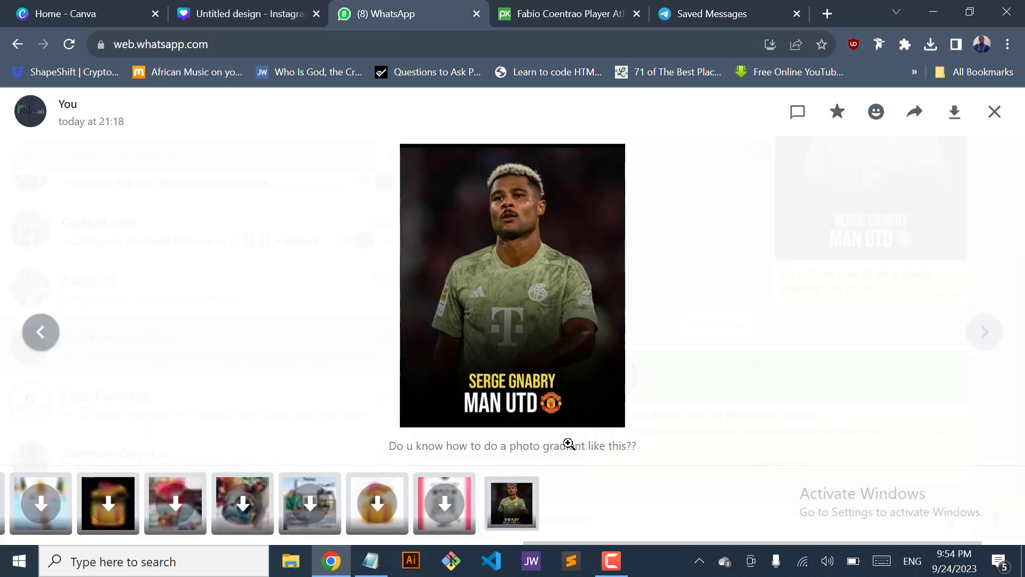
pyautogui.click(241, 14)
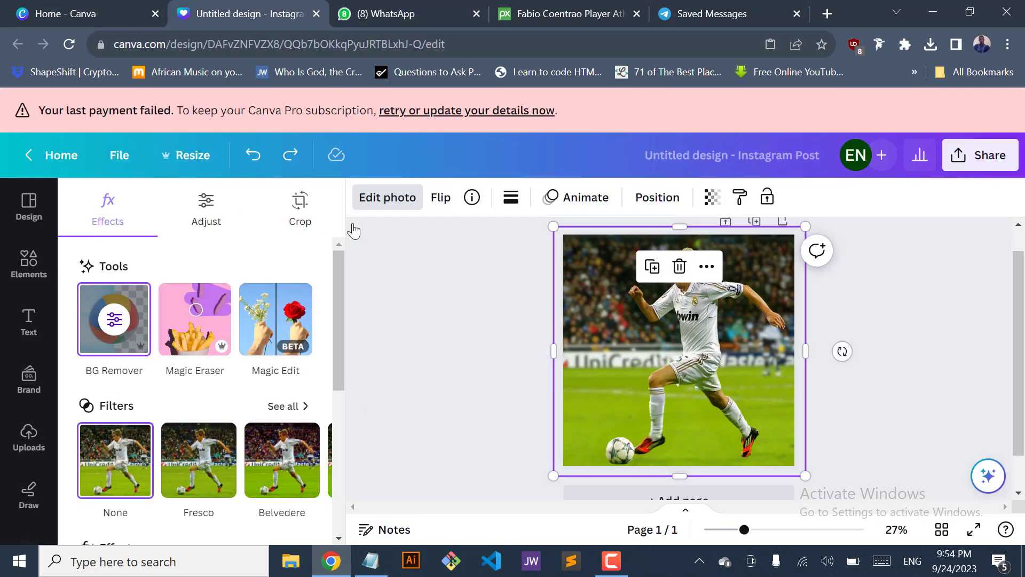
# Search the elements for "square" and add the plain square shape to the page
pyautogui.click(28, 259)
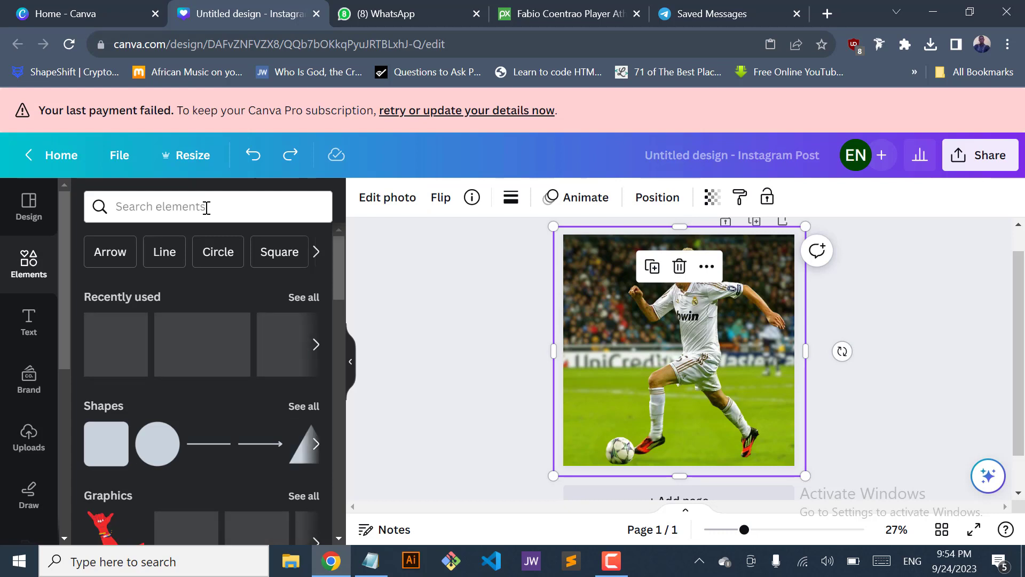
pyautogui.click(207, 207)
pyautogui.write('square')
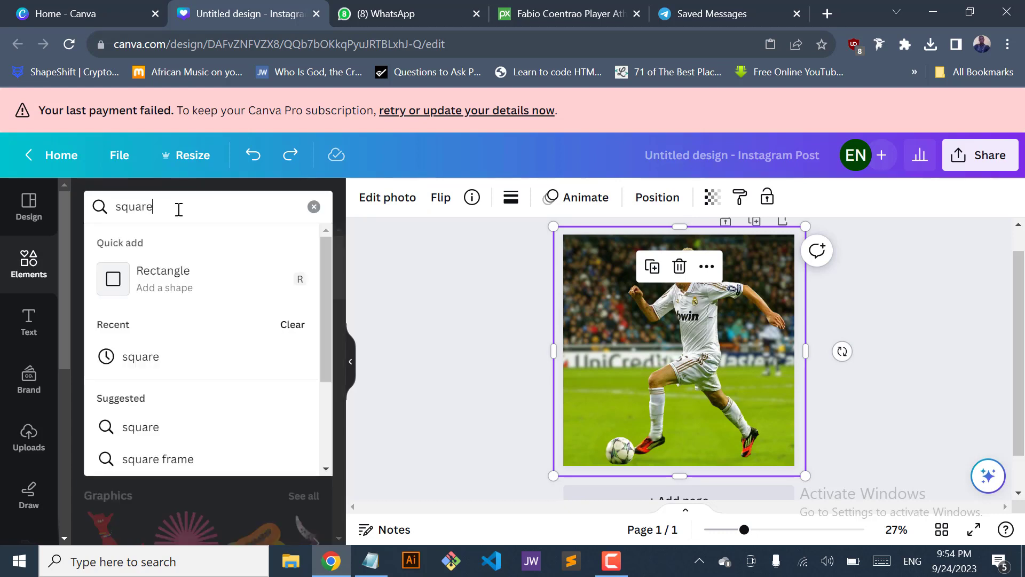
pyautogui.press('Return')
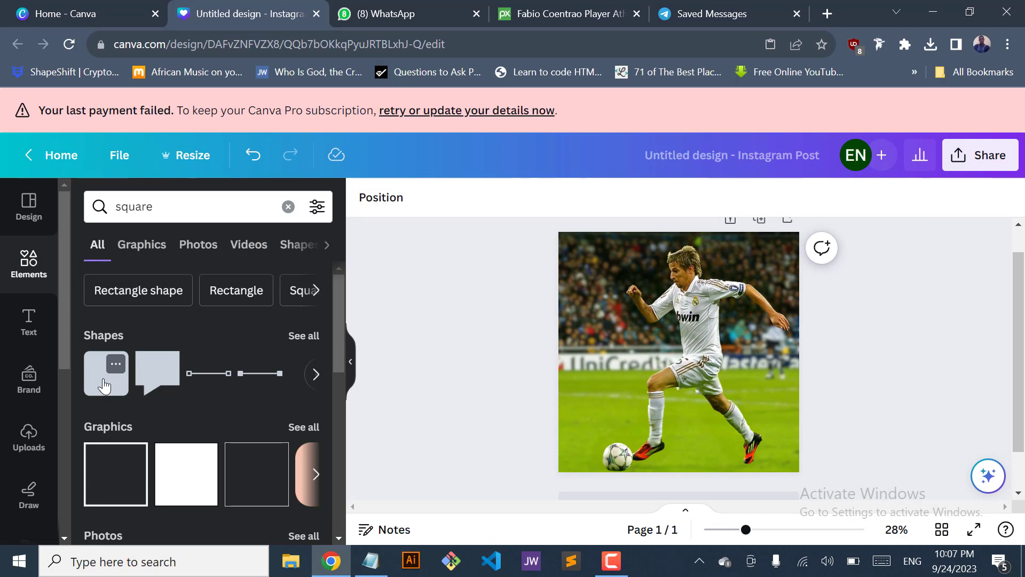
pyautogui.click(104, 386)
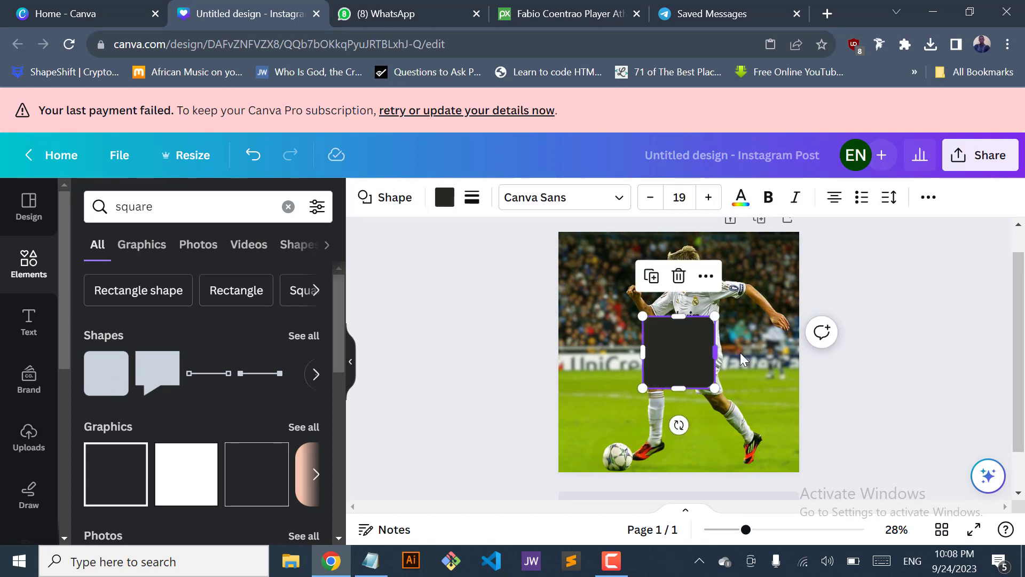
# Stretch the square beyond both sides of the page and move it down to cover the page's lower edge
pyautogui.moveTo(715, 352); pyautogui.dragTo(823, 355)
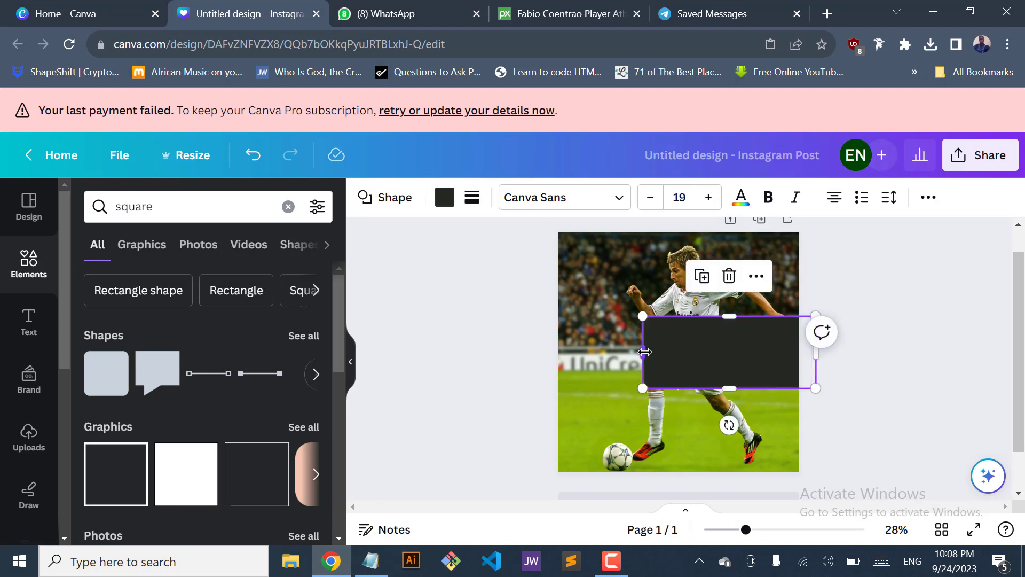
pyautogui.moveTo(645, 353); pyautogui.dragTo(517, 354)
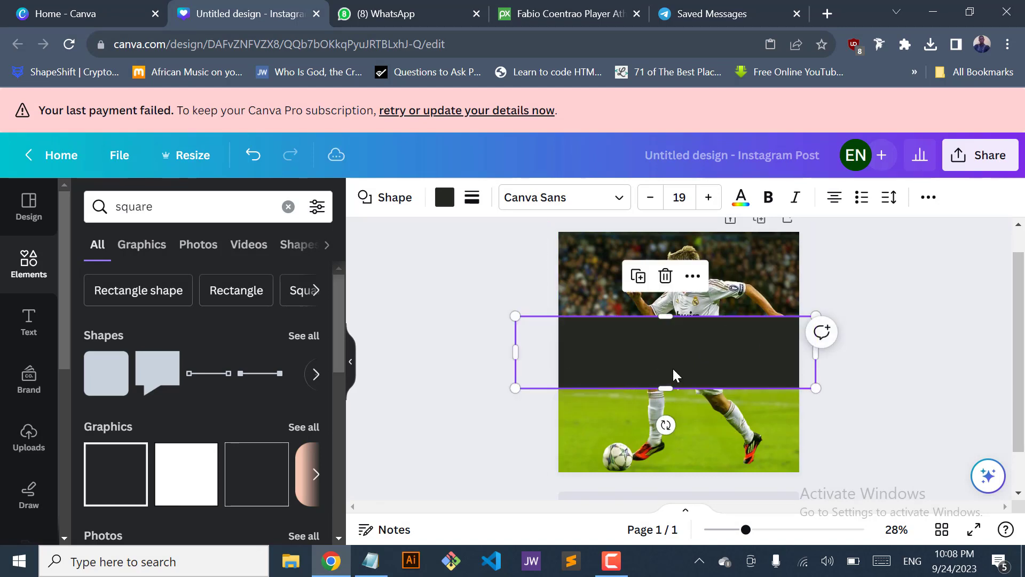
pyautogui.moveTo(672, 373); pyautogui.dragTo(674, 470)
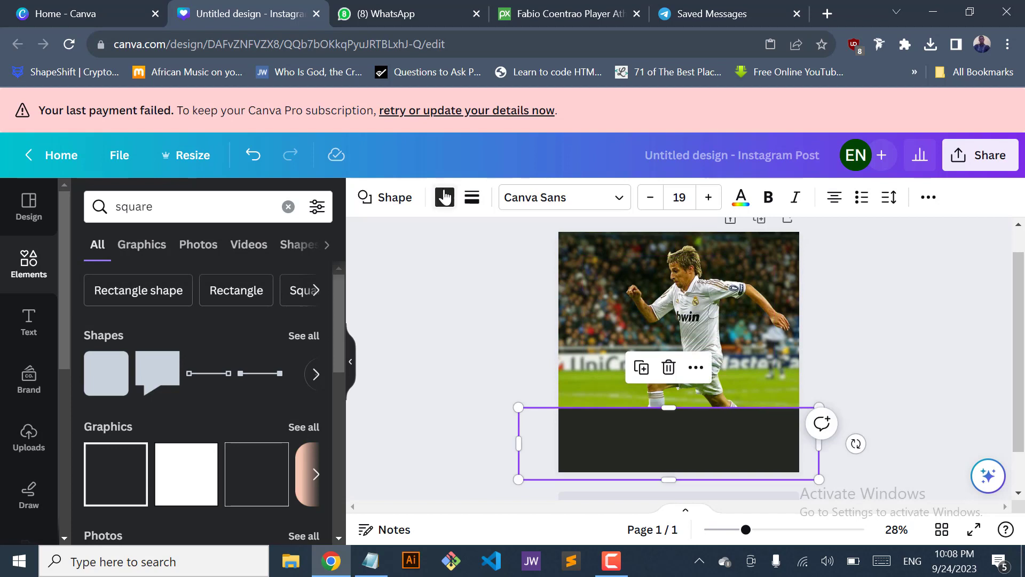
# Set the rectangle's fill to solid black, #000000
pyautogui.click(445, 197)
pyautogui.click(94, 294)
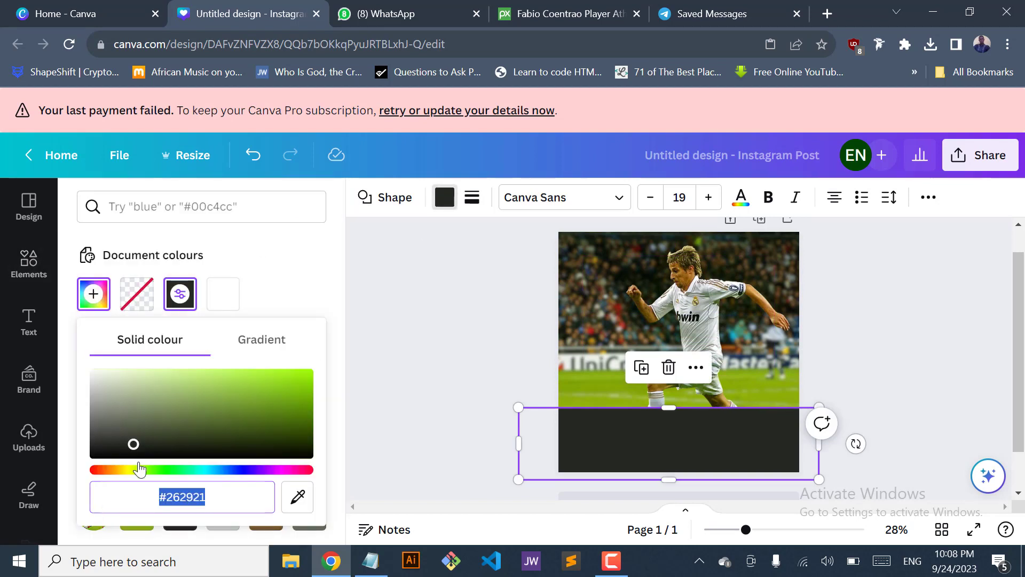
pyautogui.moveTo(133, 444); pyautogui.dragTo(72, 475)
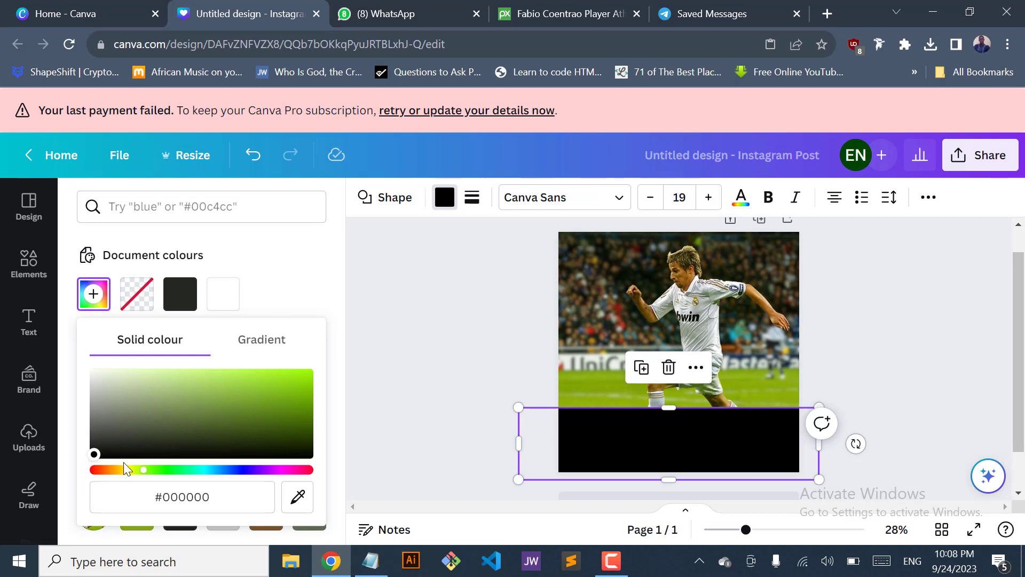
pyautogui.click(725, 454)
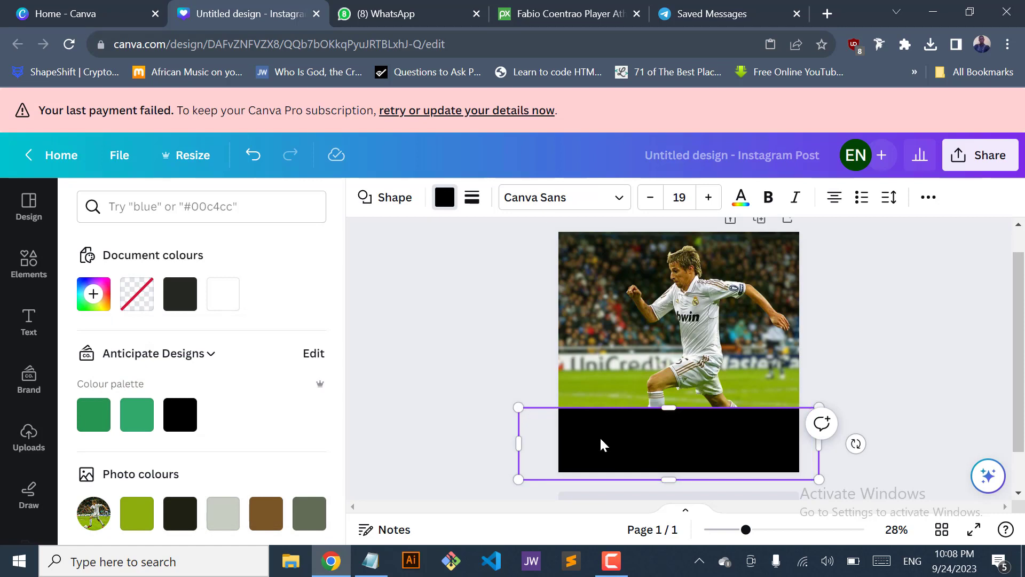
# Switch the black rectangle's fill from solid colour to gradient
pyautogui.click(445, 197)
pyautogui.click(443, 195)
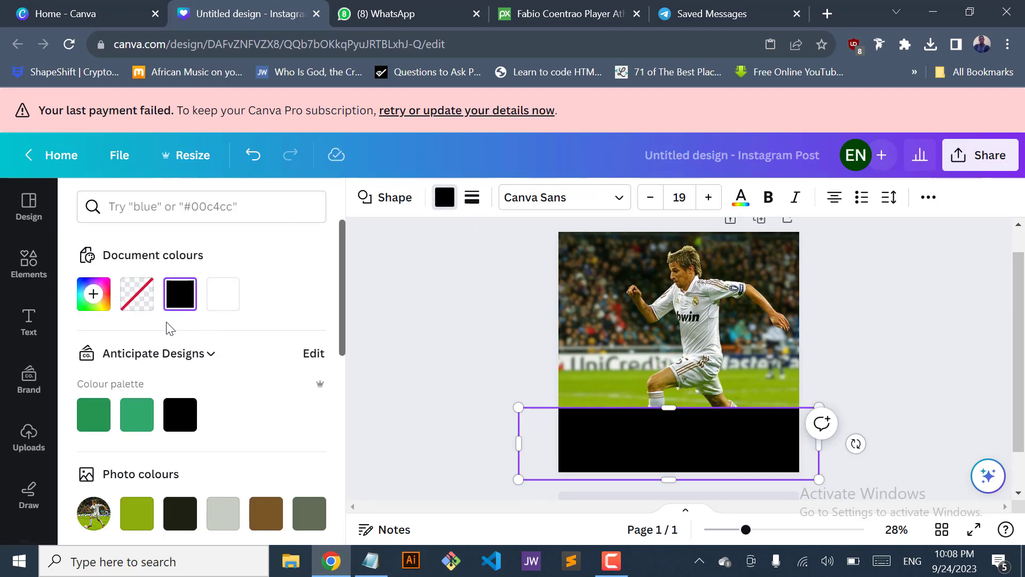
pyautogui.click(180, 294)
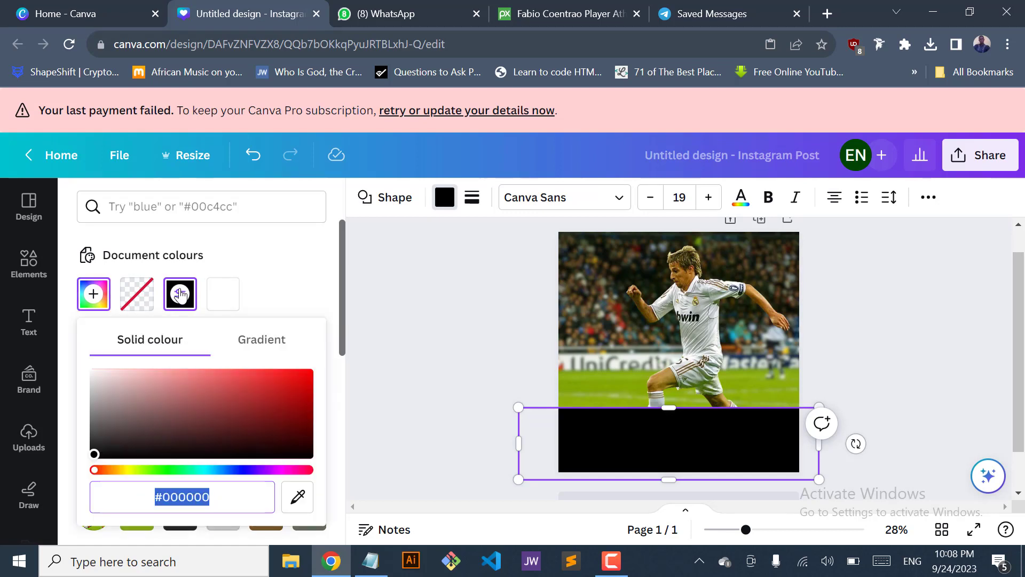
pyautogui.click(264, 346)
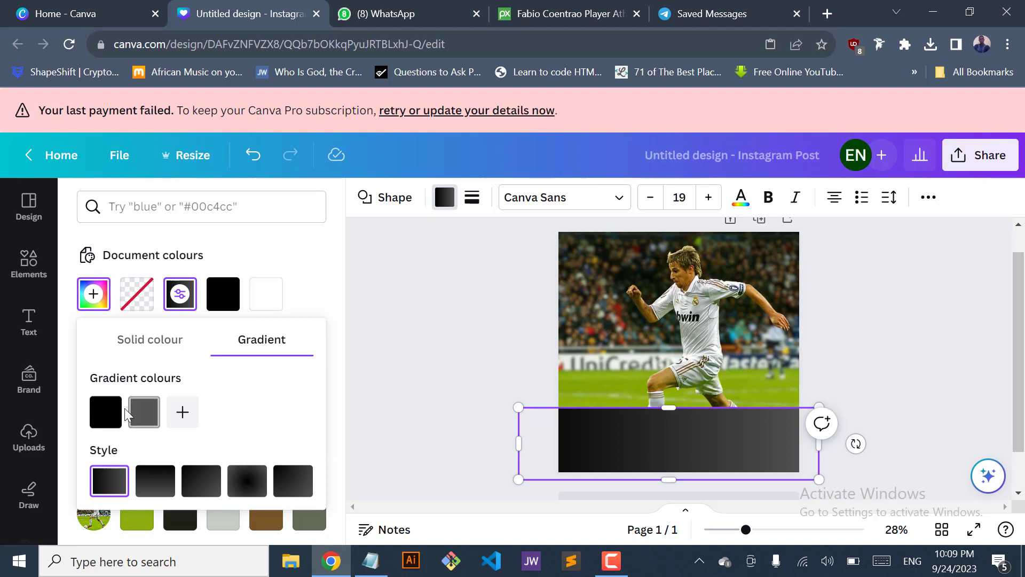
# Set the gradient's second colour, #555555, to 0% opacity and choose the vertical linear style for the rectangle
pyautogui.click(105, 412)
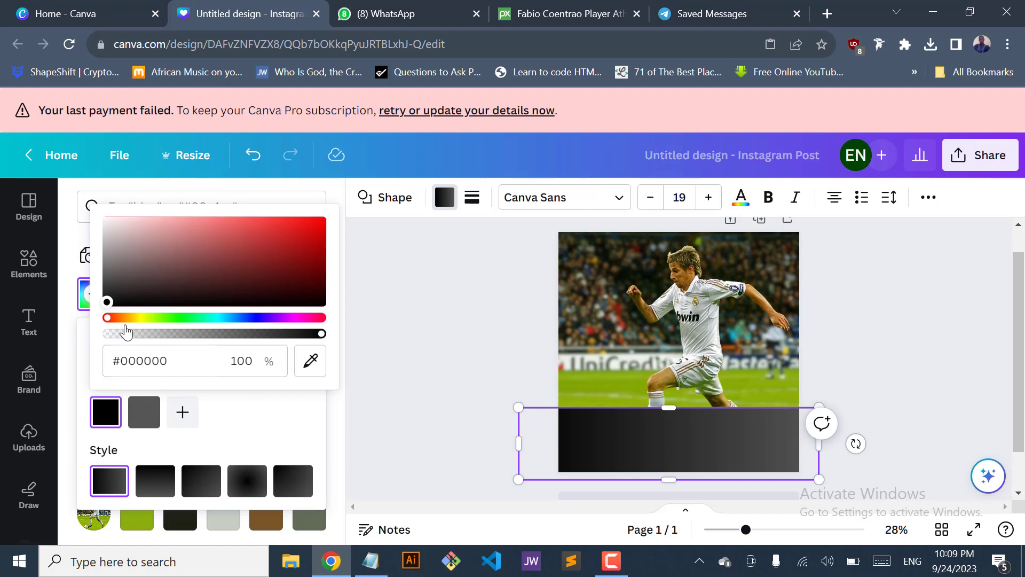
pyautogui.moveTo(105, 303); pyautogui.dragTo(82, 332)
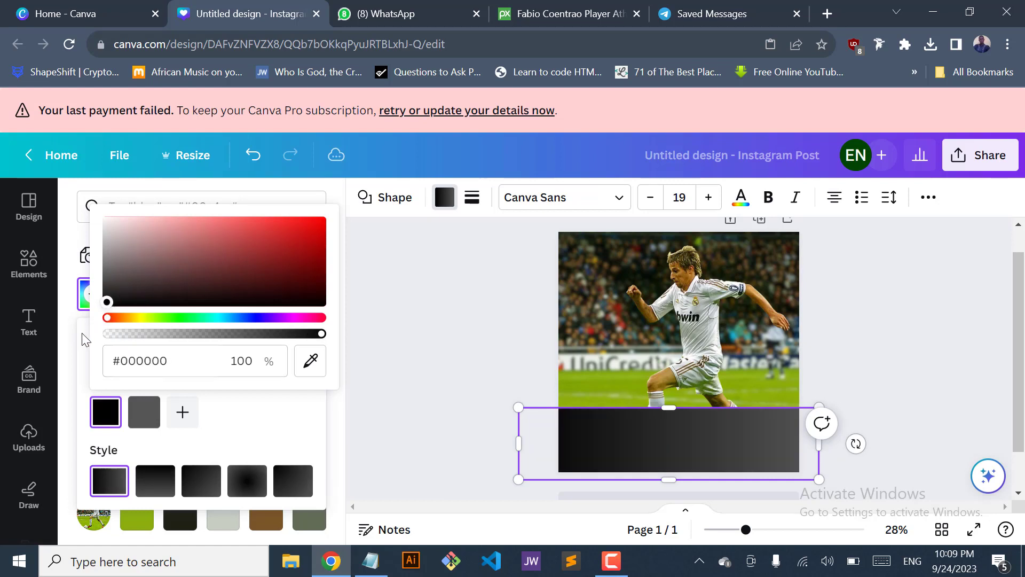
pyautogui.click(142, 420)
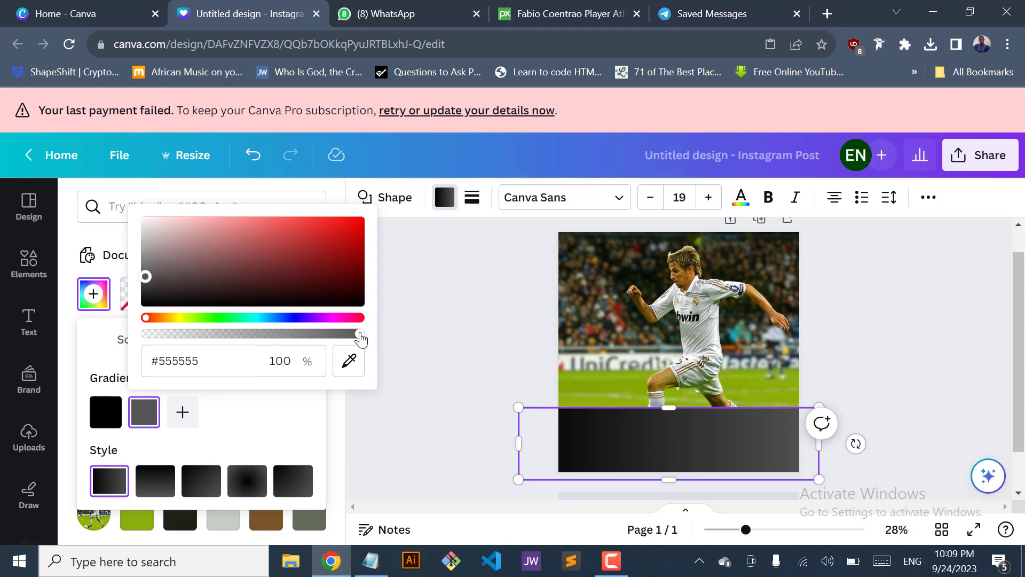
pyautogui.moveTo(347, 336); pyautogui.dragTo(144, 336)
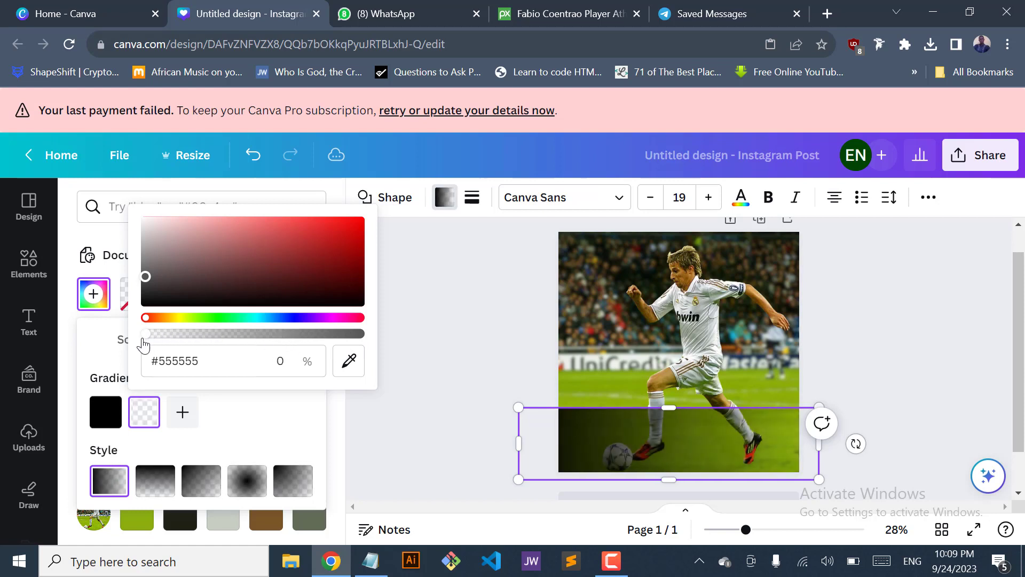
pyautogui.click(145, 416)
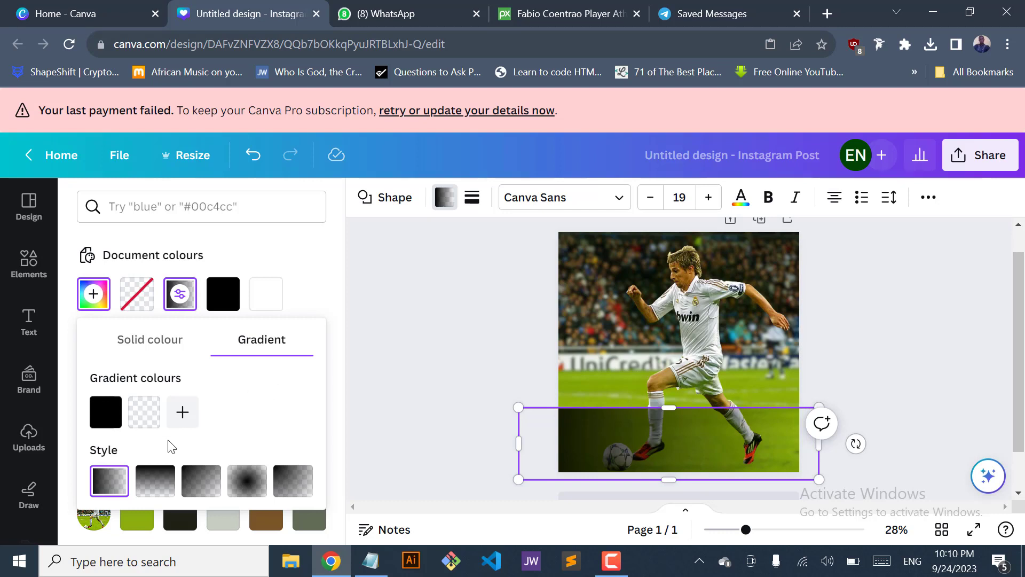
pyautogui.click(159, 485)
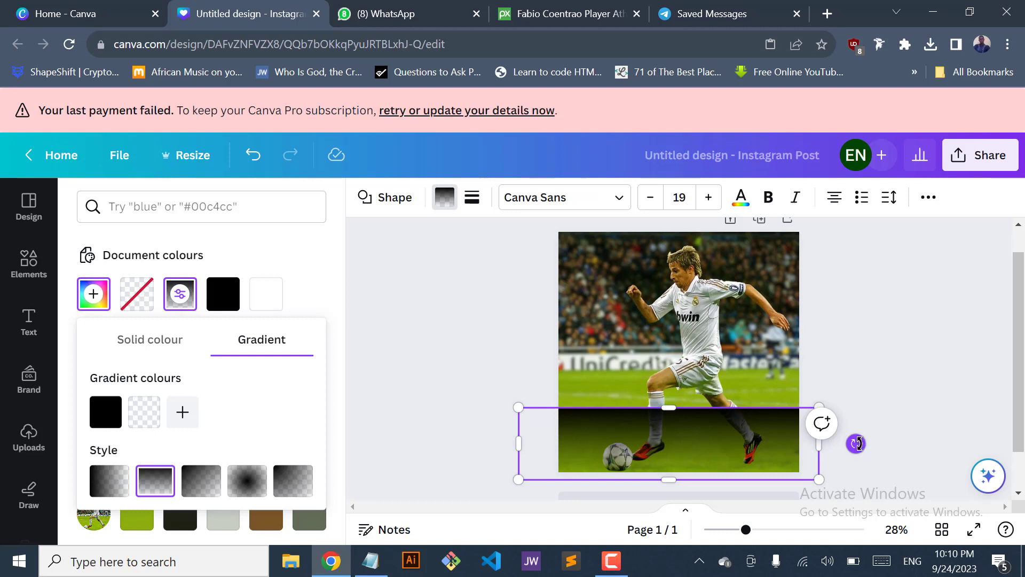
pyautogui.moveTo(856, 443); pyautogui.dragTo(495, 438)
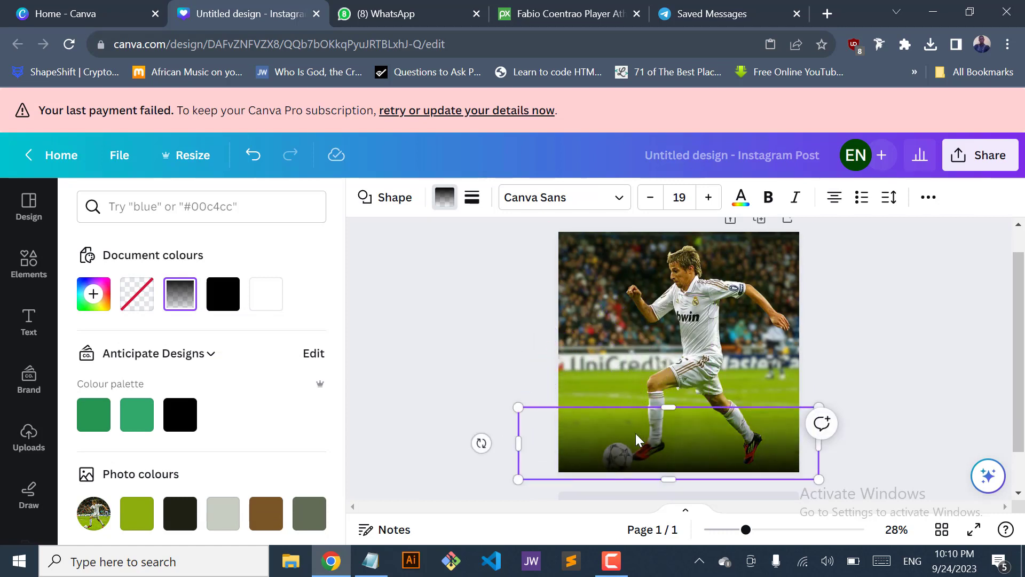
pyautogui.hotkey('ctrl', 'z')
pyautogui.hotkey('ctrl', 'z')
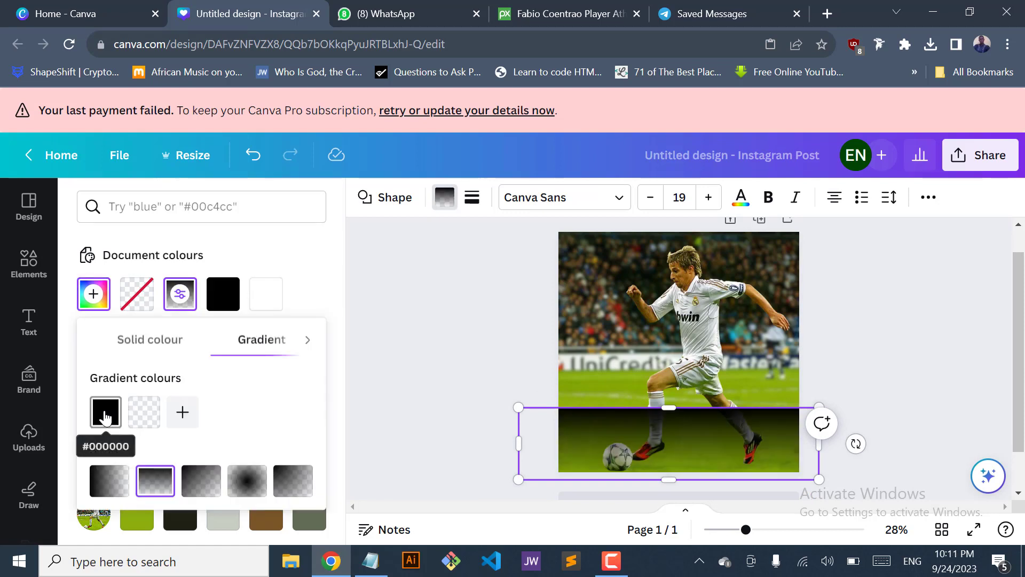
# Swap the gradient's two colours so black comes last, and compare the fade with the reference poster in WhatsApp Web
pyautogui.moveTo(105, 417); pyautogui.dragTo(155, 411)
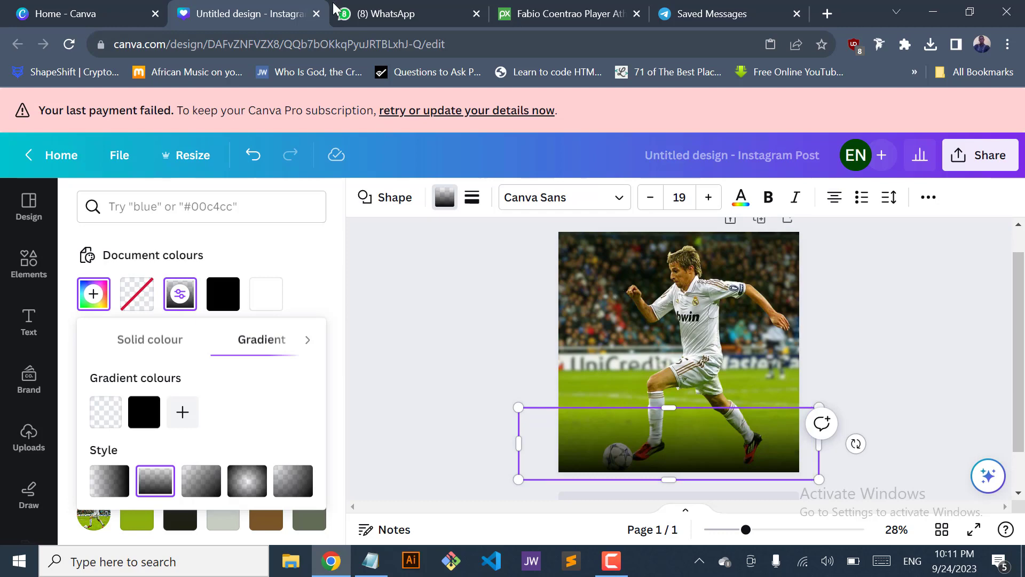
pyautogui.click(376, 11)
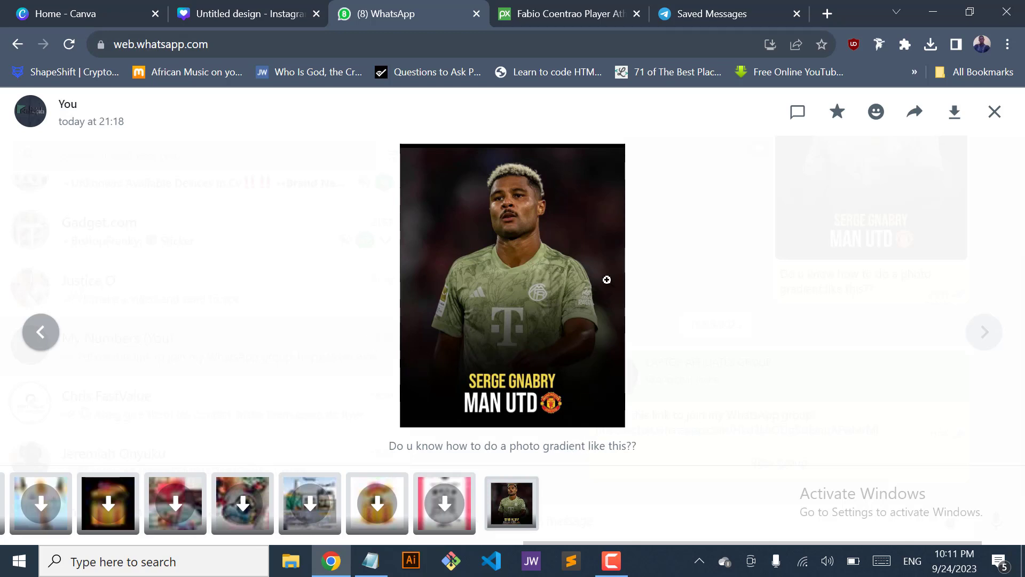
pyautogui.click(244, 15)
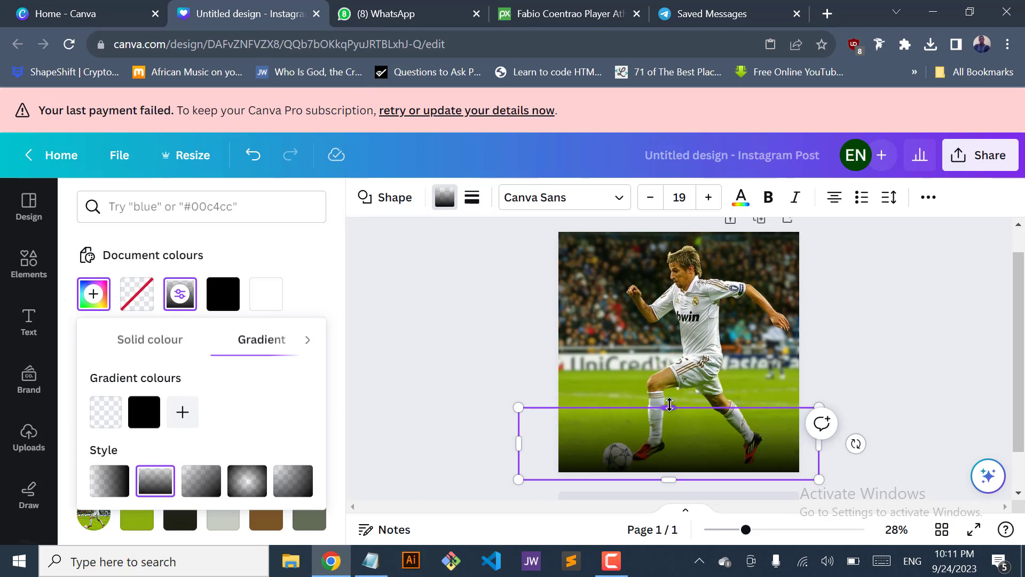
# Extend the gradient rectangle's upper edge to the player's knees, and place a duplicate higher up across his shirt and thighs
pyautogui.moveTo(671, 410); pyautogui.dragTo(662, 271)
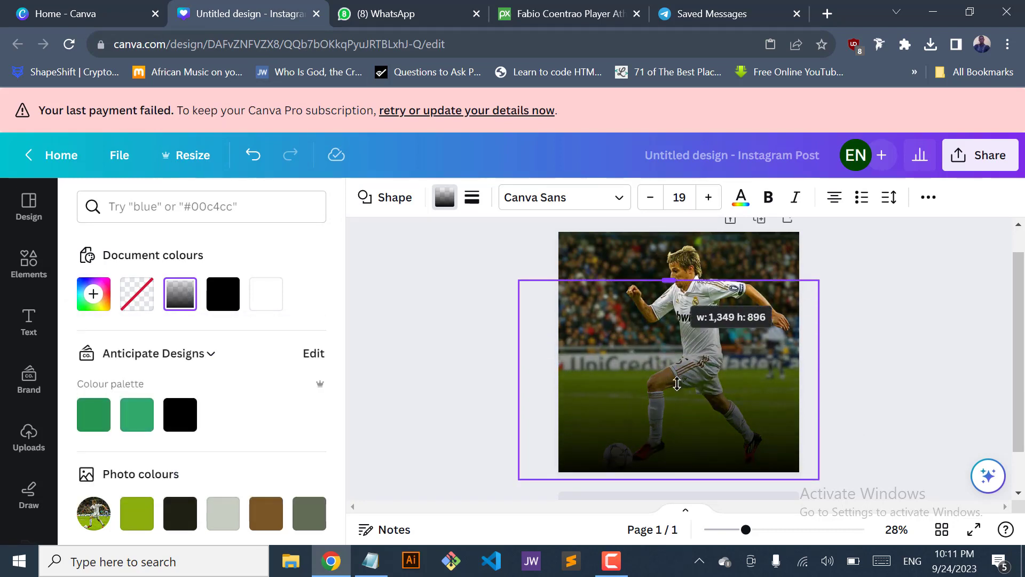
pyautogui.moveTo(671, 311); pyautogui.dragTo(681, 398)
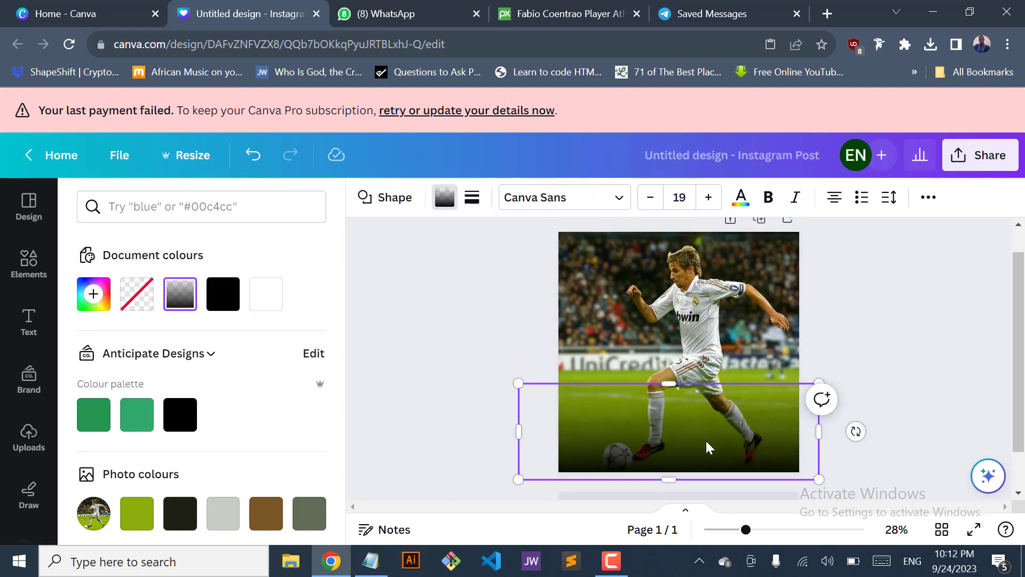
pyautogui.rightClick(696, 445)
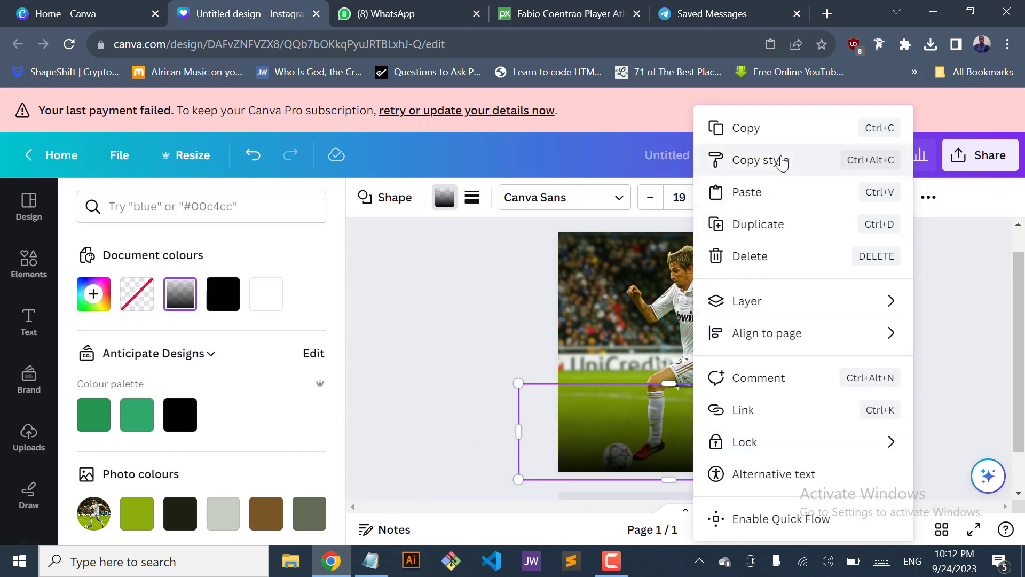
pyautogui.click(771, 223)
pyautogui.moveTo(697, 440); pyautogui.dragTo(696, 365)
# Fill the lower of the two gradient rectangles with solid black
pyautogui.click(712, 454)
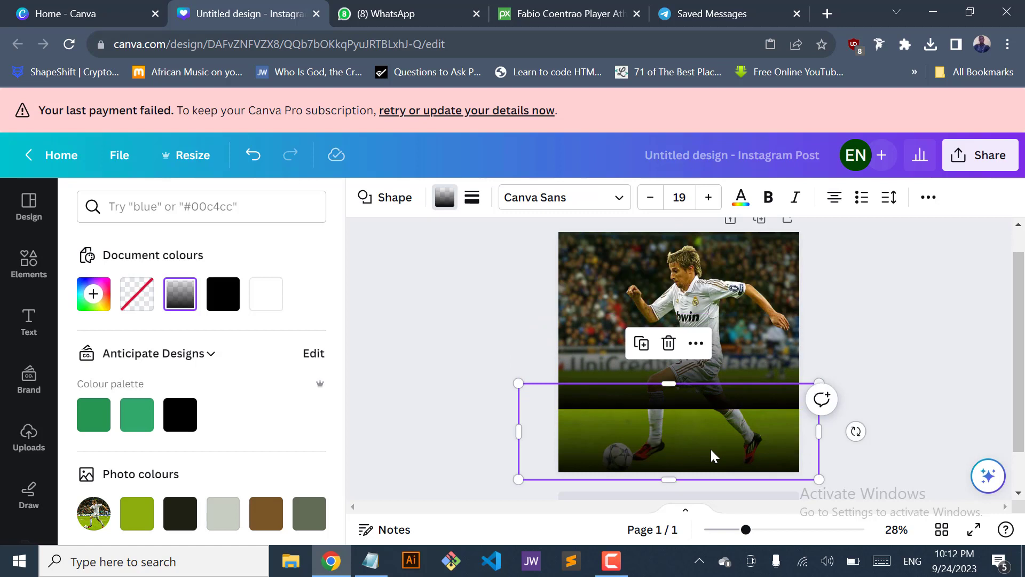
pyautogui.click(225, 294)
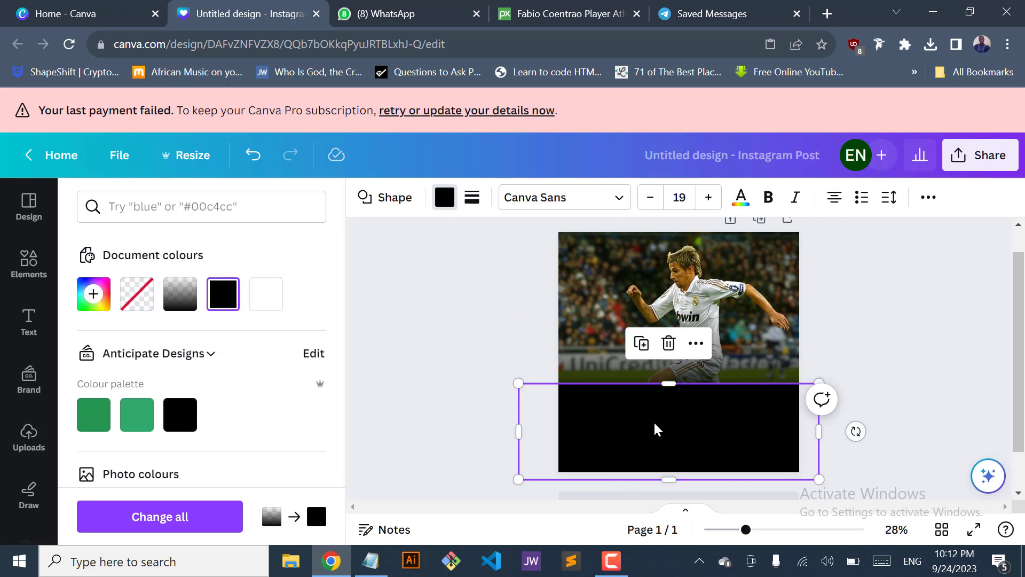
pyautogui.click(467, 405)
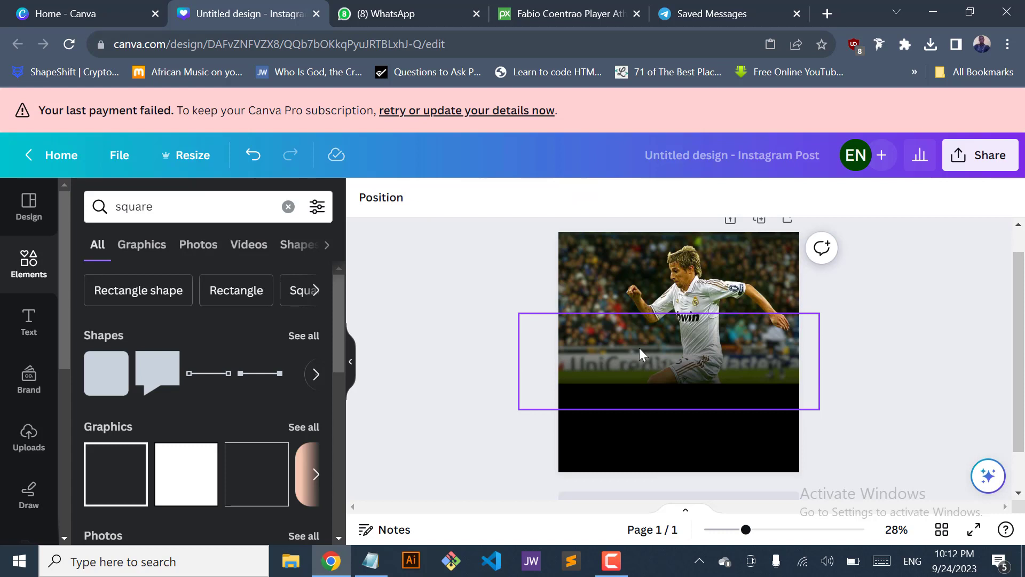
# Lower the solid black rectangle's top edge until it slightly overlaps the lower end of the gradient rectangle
pyautogui.click(645, 430)
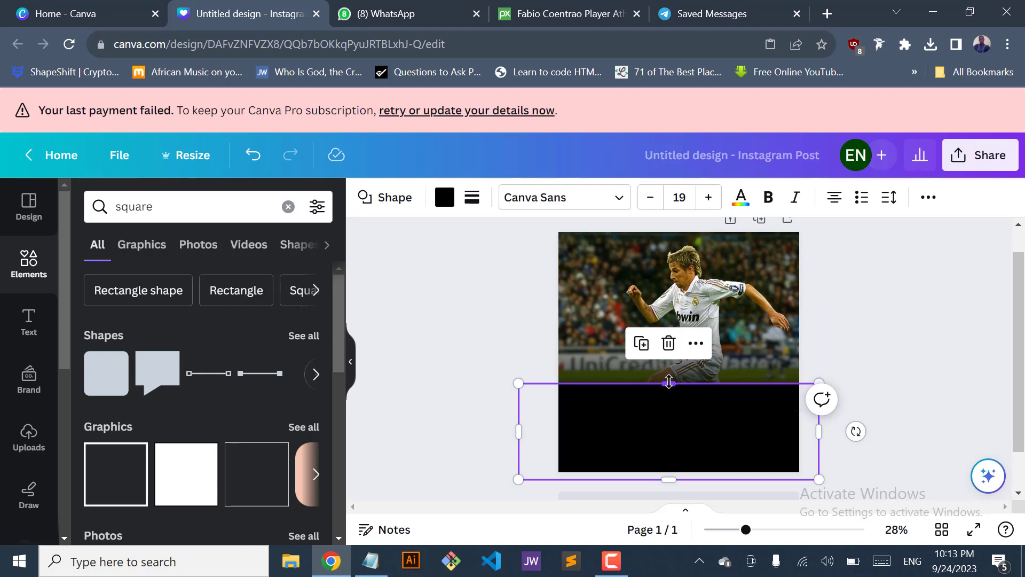
pyautogui.moveTo(668, 383); pyautogui.dragTo(670, 431)
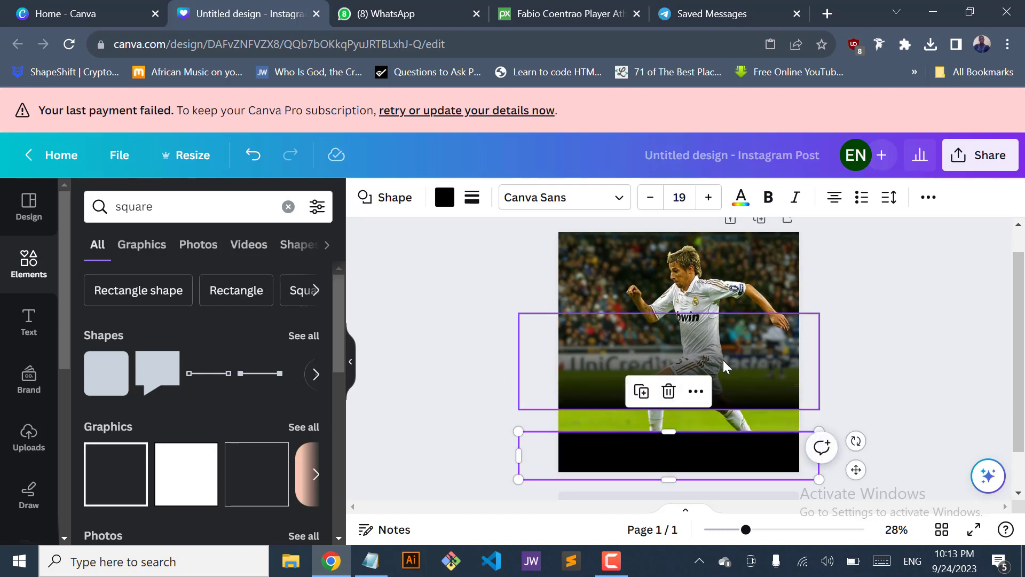
pyautogui.click(742, 364)
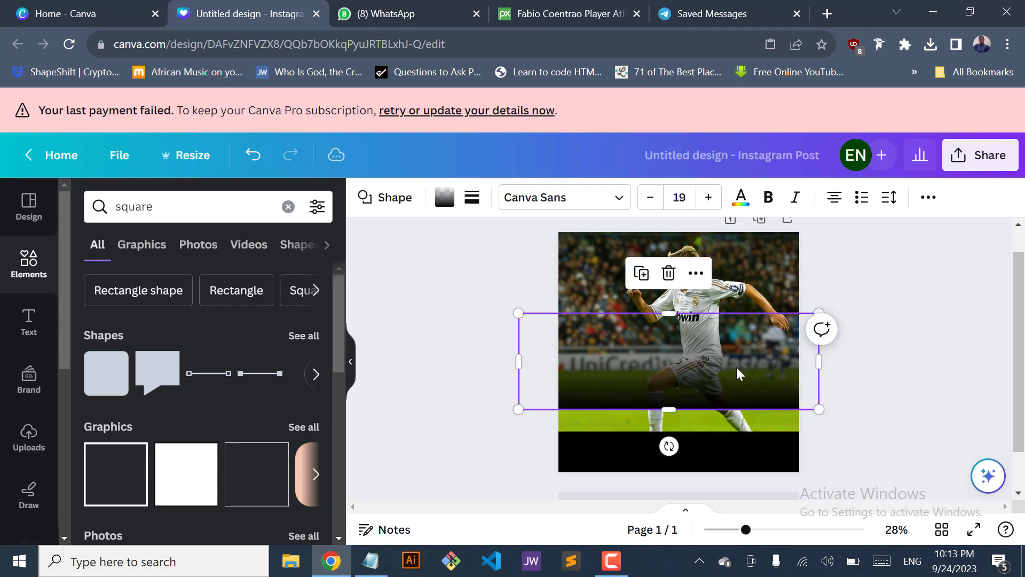
pyautogui.click(718, 447)
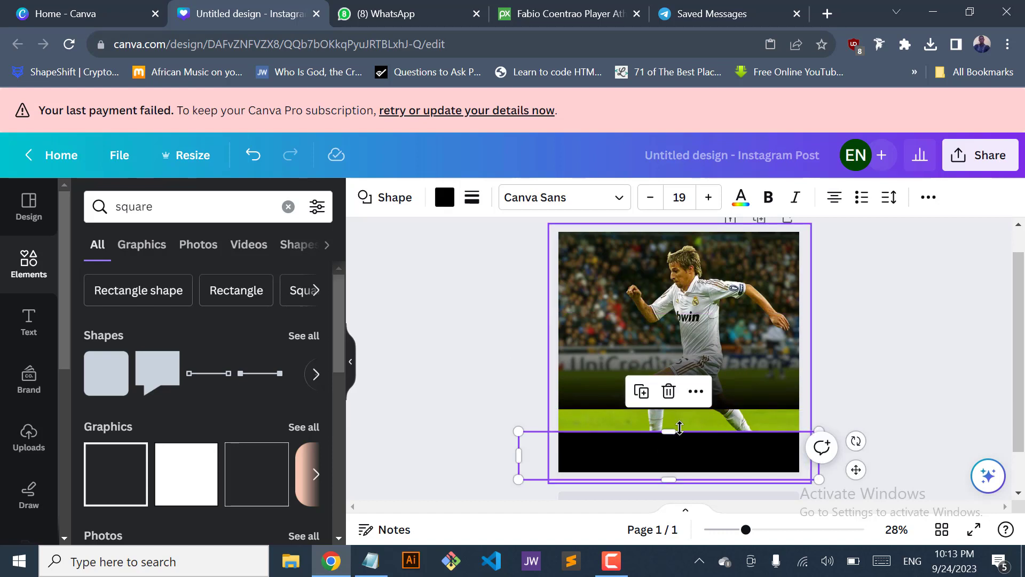
pyautogui.moveTo(669, 431); pyautogui.dragTo(670, 410)
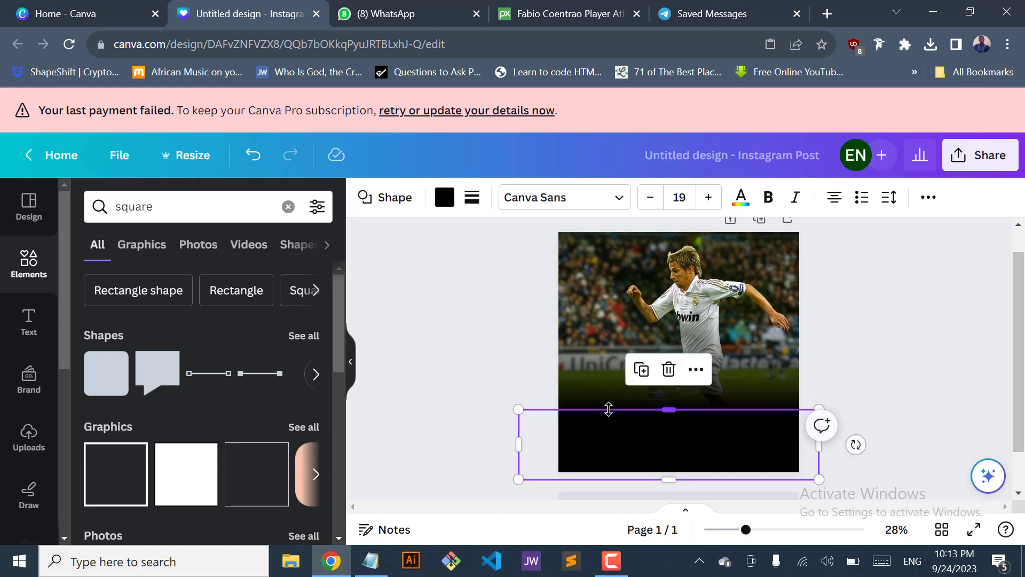
pyautogui.click(494, 416)
pyautogui.click(662, 436)
pyautogui.moveTo(670, 408); pyautogui.dragTo(669, 402)
pyautogui.press('Escape')
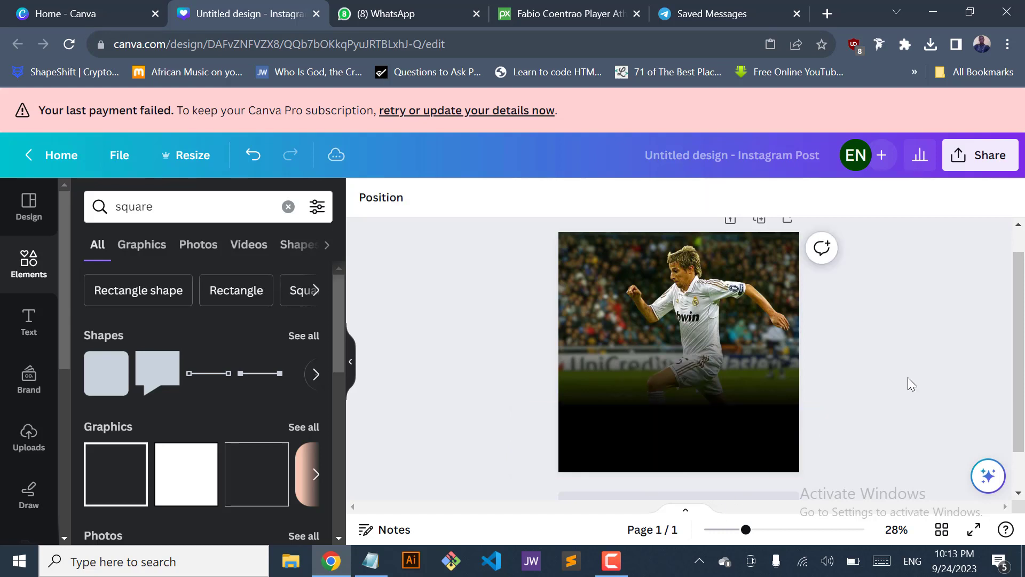
# Check the reference poster in WhatsApp Web, return to the Canva design and add a heading reading "SERGE GNABRY"
pyautogui.click(410, 15)
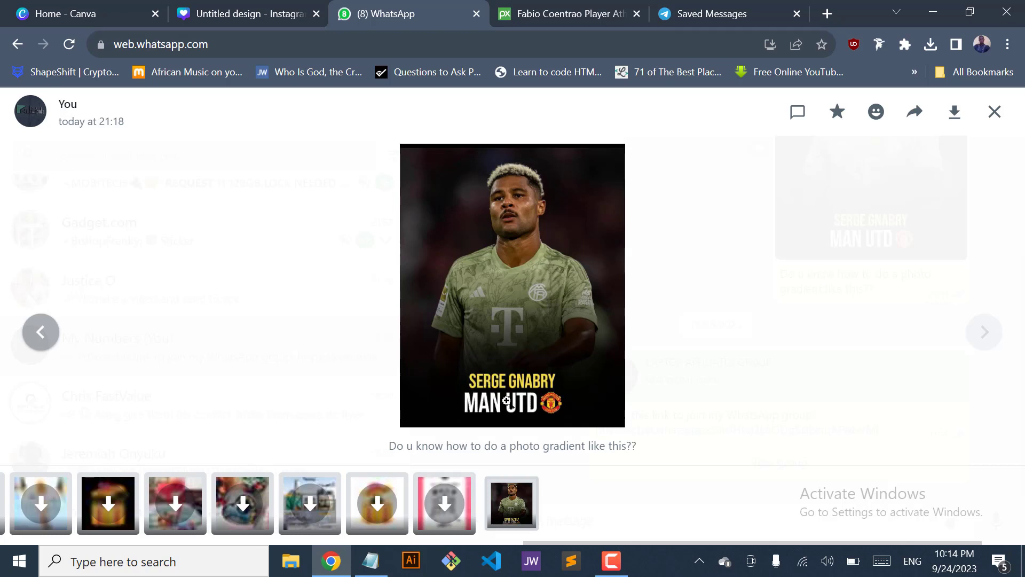
pyautogui.click(247, 13)
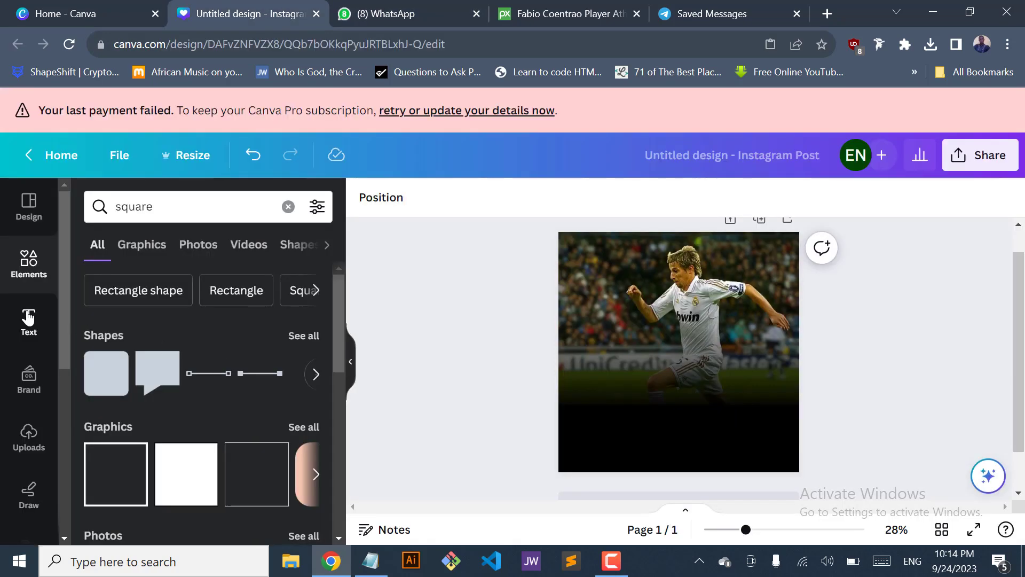
pyautogui.click(29, 319)
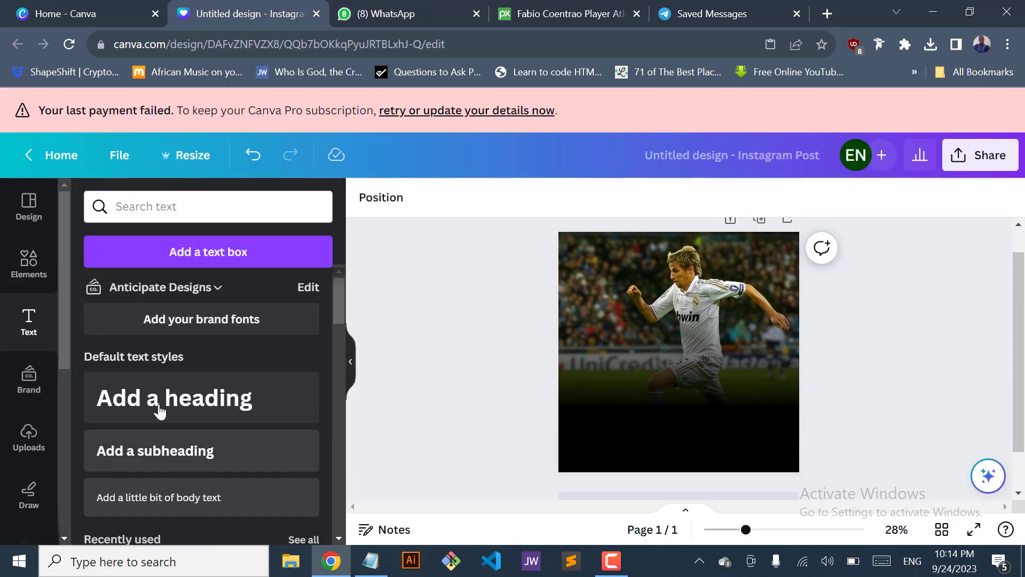
pyautogui.click(196, 408)
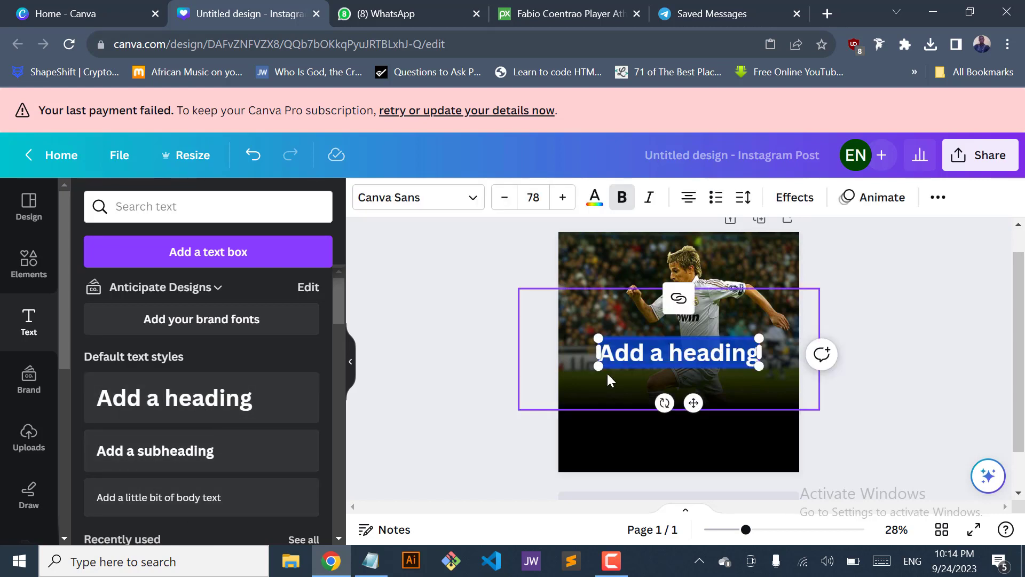
pyautogui.write('Ser')
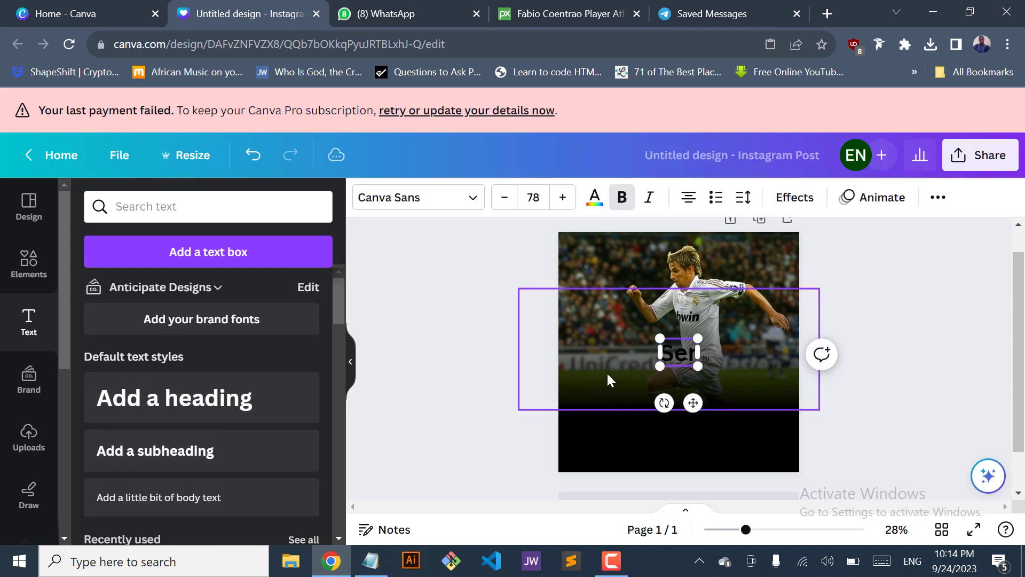
pyautogui.press('BackSpace')
pyautogui.press('BackSpace')
pyautogui.write('E')
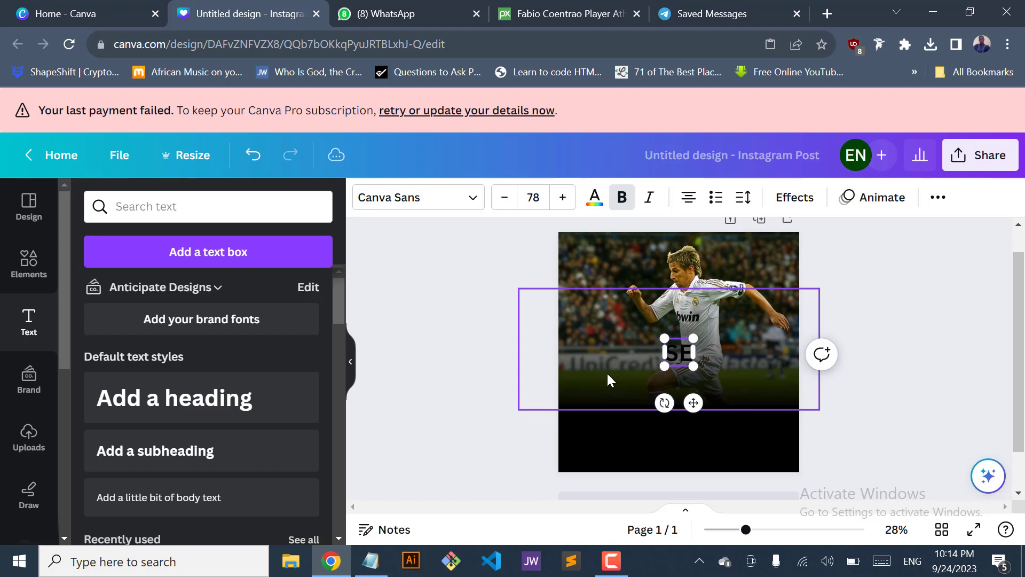
pyautogui.write('RGE')
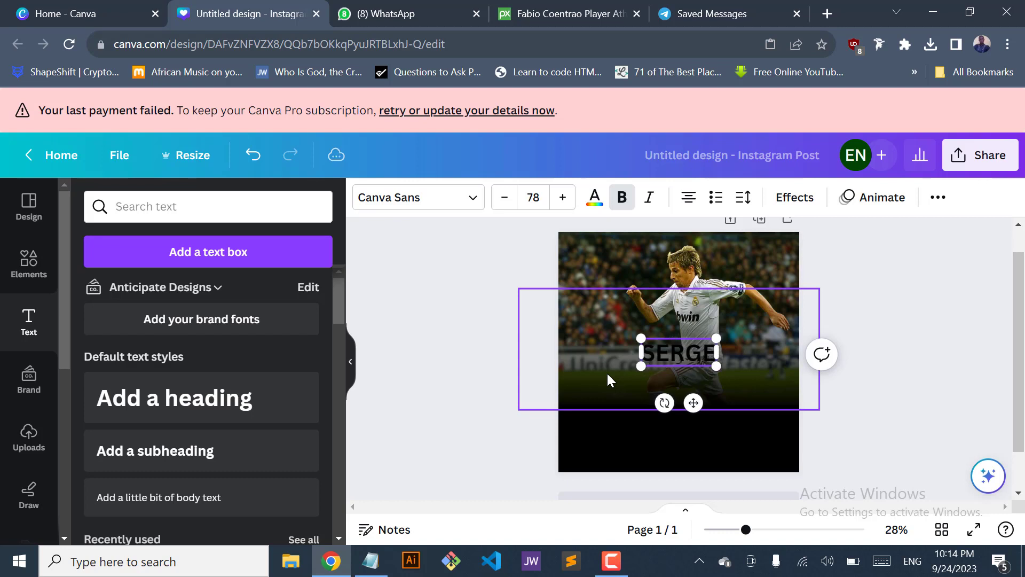
pyautogui.write(' GNAbry')
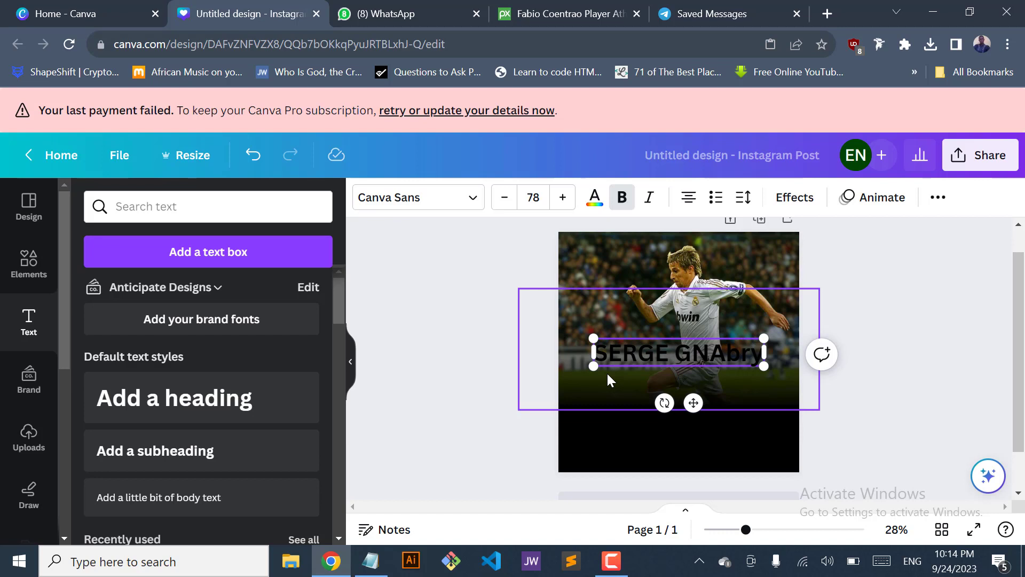
pyautogui.press('Escape')
# Colour the "SERGE GNABRY" heading yellow, shrink it to about size 54 and place it centred in the upper part of the black area
pyautogui.click(595, 197)
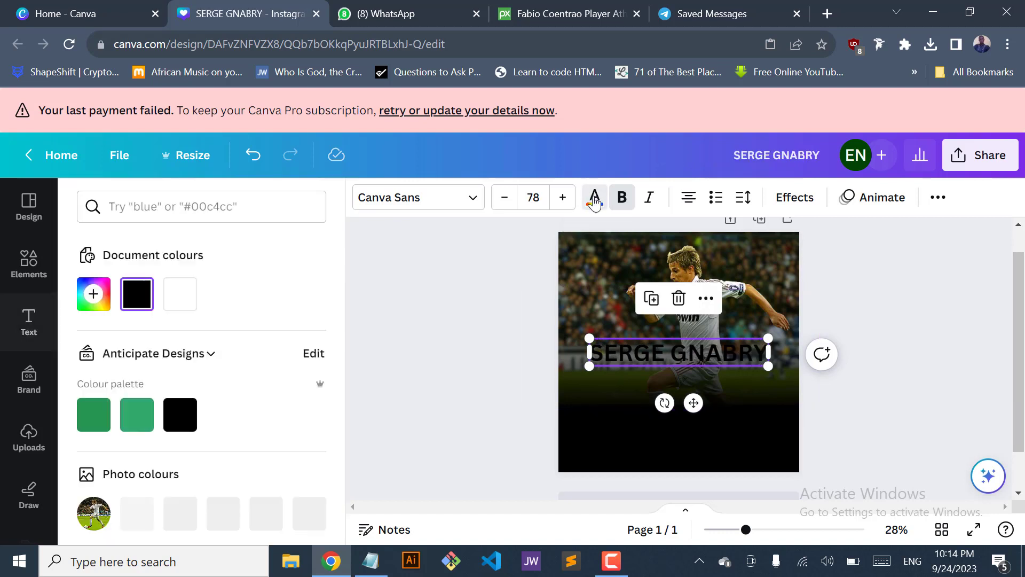
pyautogui.scroll(-5, 179, 415)
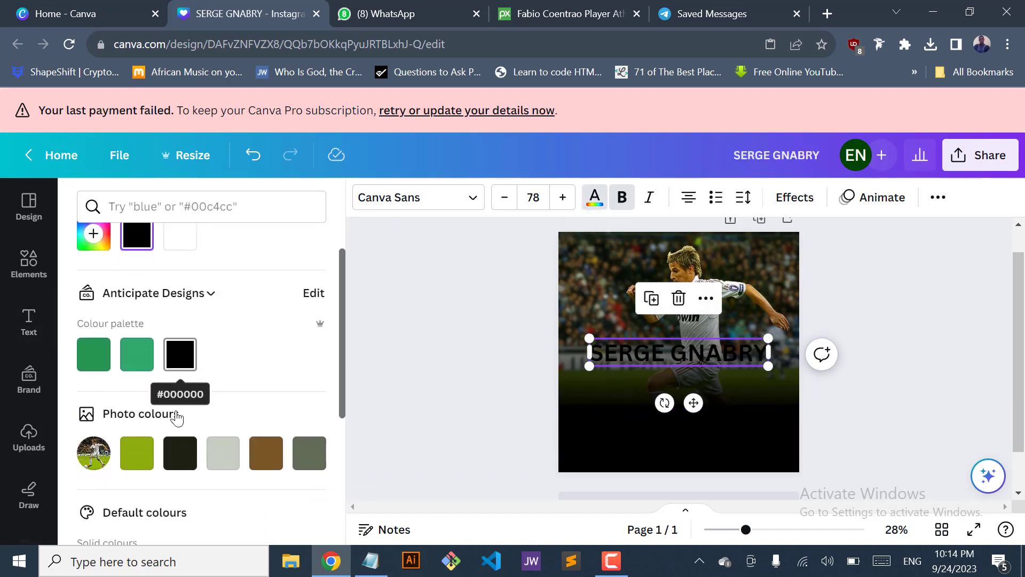
pyautogui.scroll(-1, 178, 419)
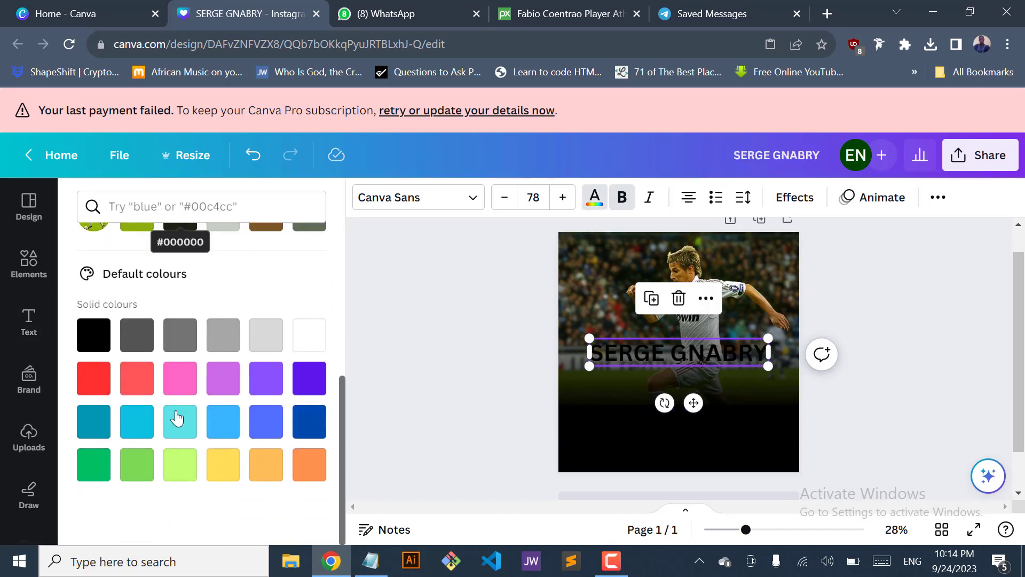
pyautogui.click(255, 477)
pyautogui.click(227, 474)
pyautogui.moveTo(768, 338); pyautogui.dragTo(713, 416)
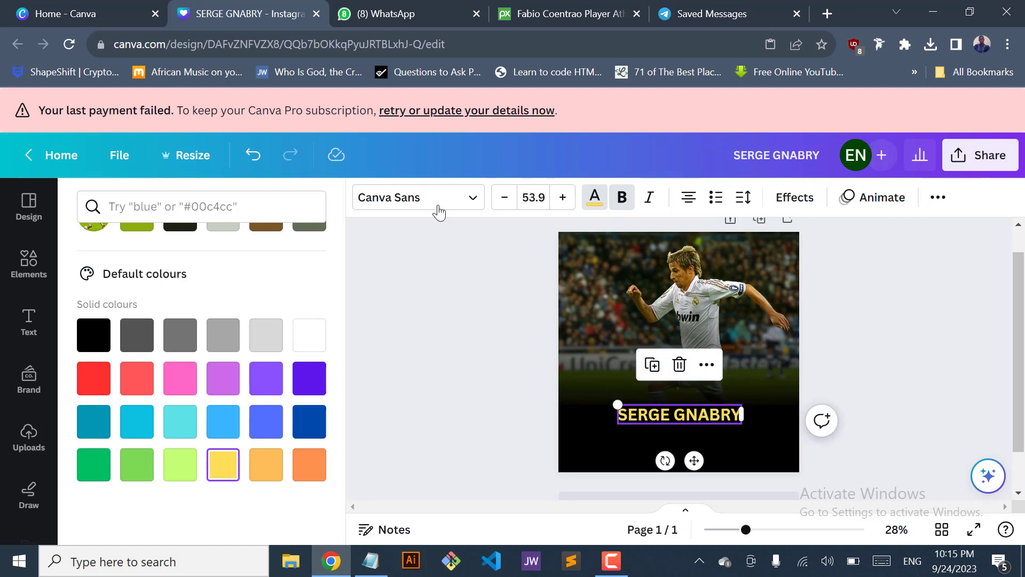
# Add a second heading reading "REAL MADRID"
pyautogui.click(15, 325)
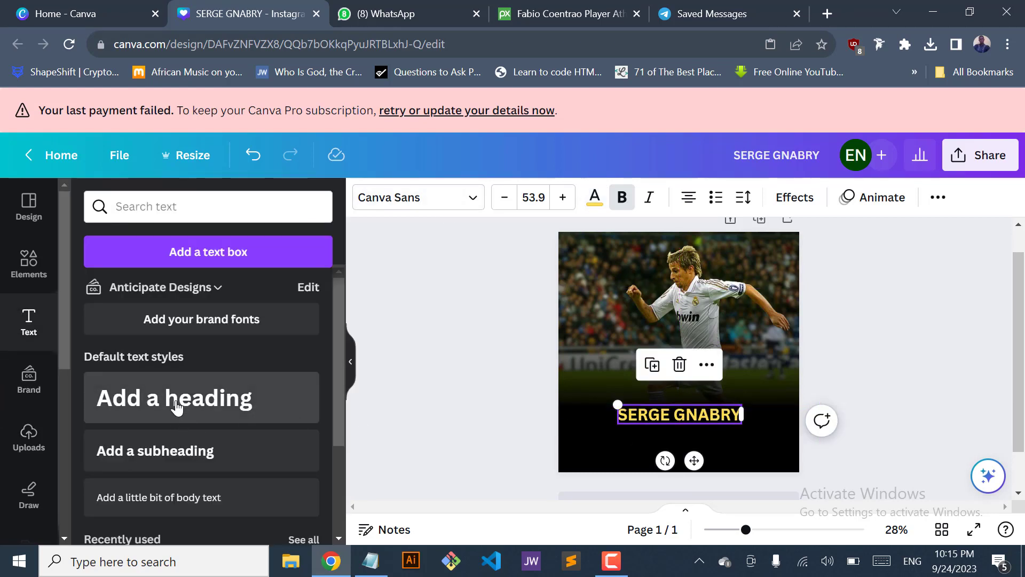
pyautogui.click(206, 383)
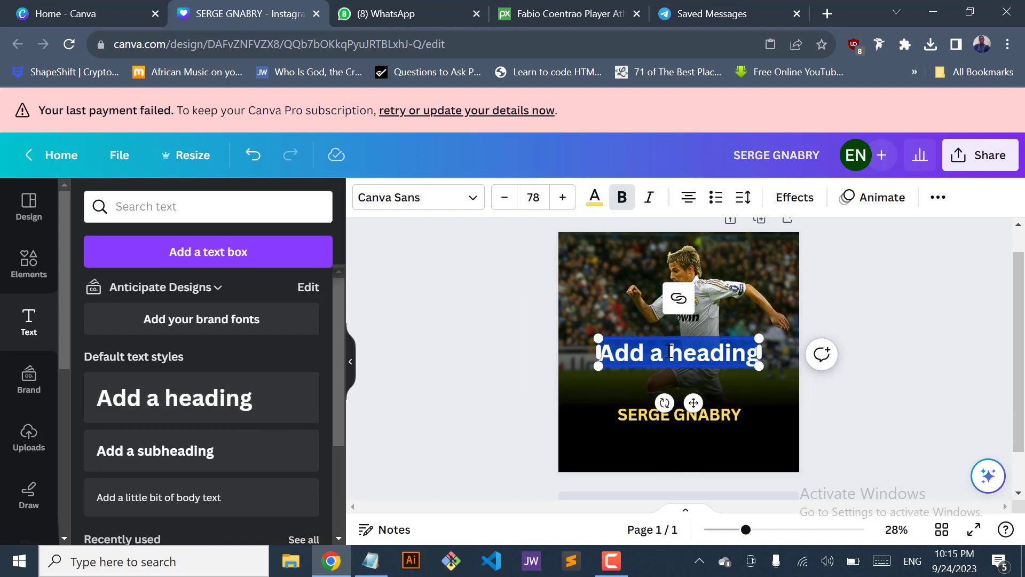
pyautogui.write('M')
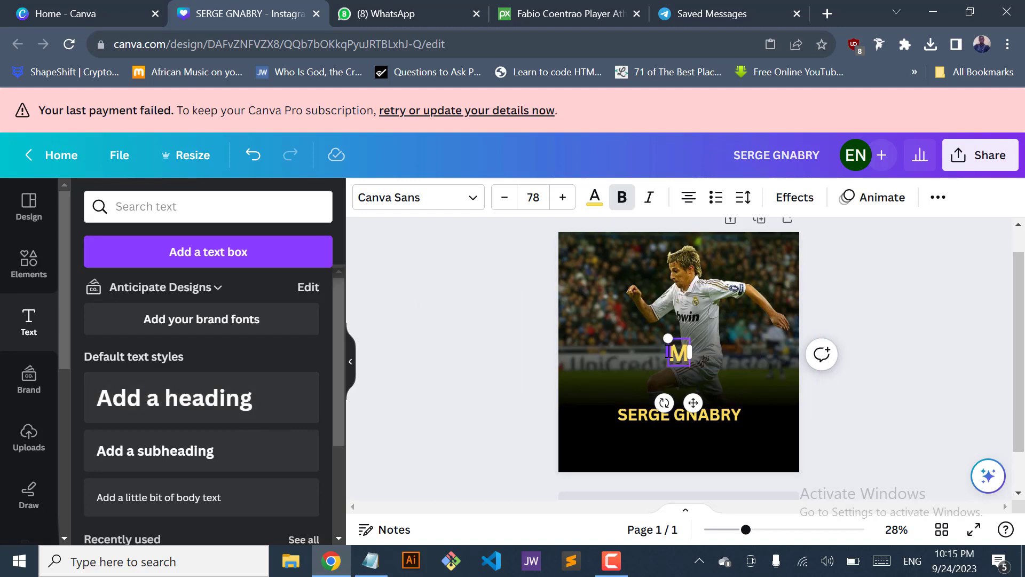
pyautogui.press('BackSpace')
pyautogui.hotkey('ctrl', 'v')
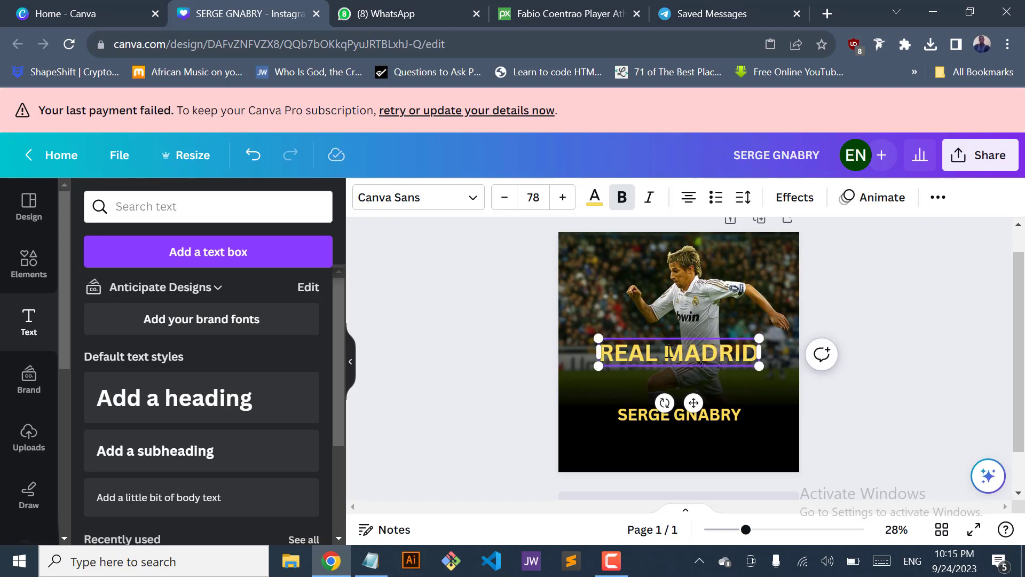
# Colour the "REAL MADRID" heading white, shrink it to about size 65 and place it centred directly beneath "SERGE GNABRY"
pyautogui.click(594, 199)
pyautogui.click(222, 294)
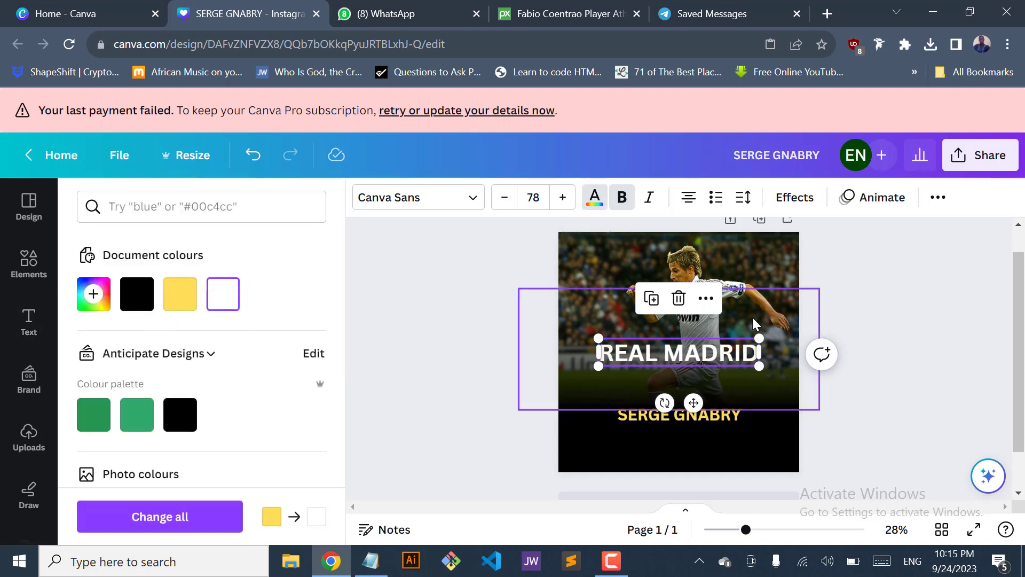
pyautogui.moveTo(761, 337); pyautogui.dragTo(705, 438)
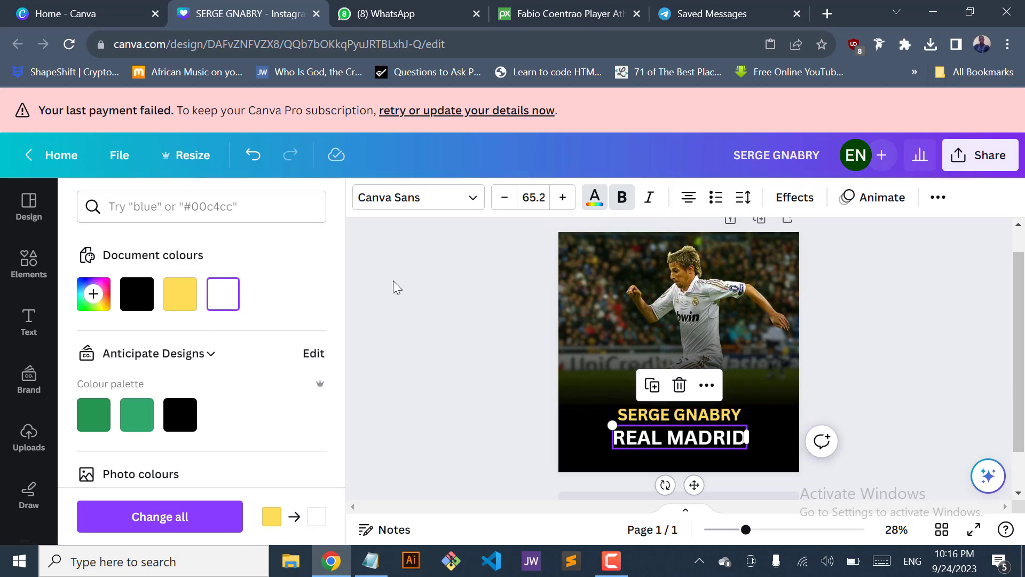
# Check the reference poster in WhatsApp Web, return to the Canva design and search its elements for "real madrid logo" graphics
pyautogui.hotkey('ctrl', 'Tab')
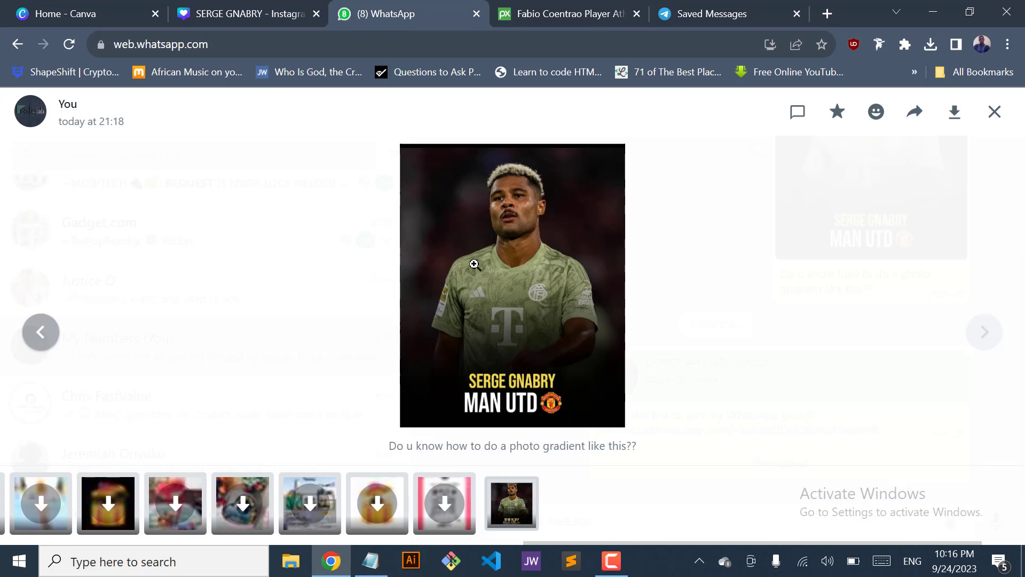
pyautogui.click(225, 7)
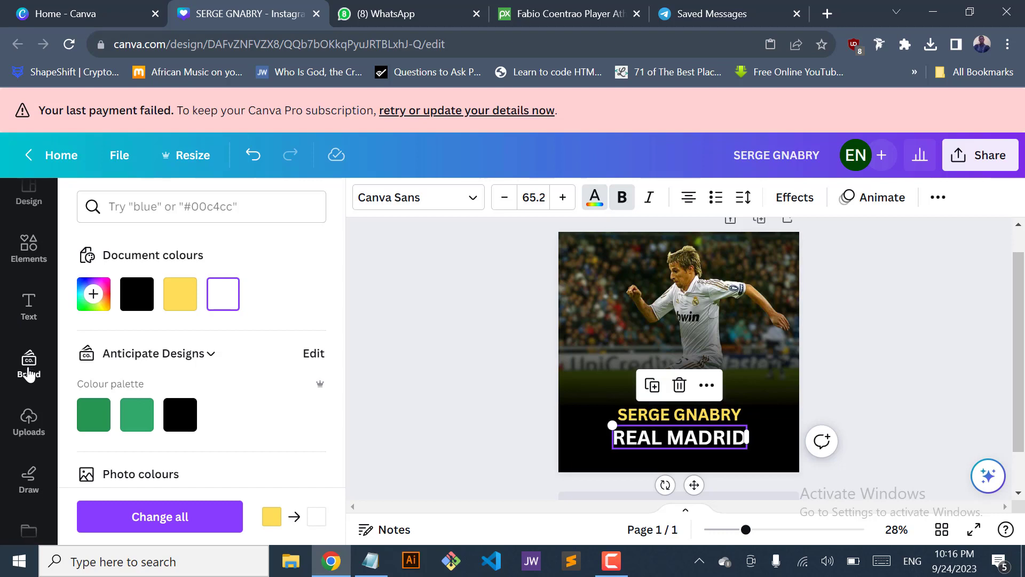
pyautogui.click(25, 312)
pyautogui.click(25, 265)
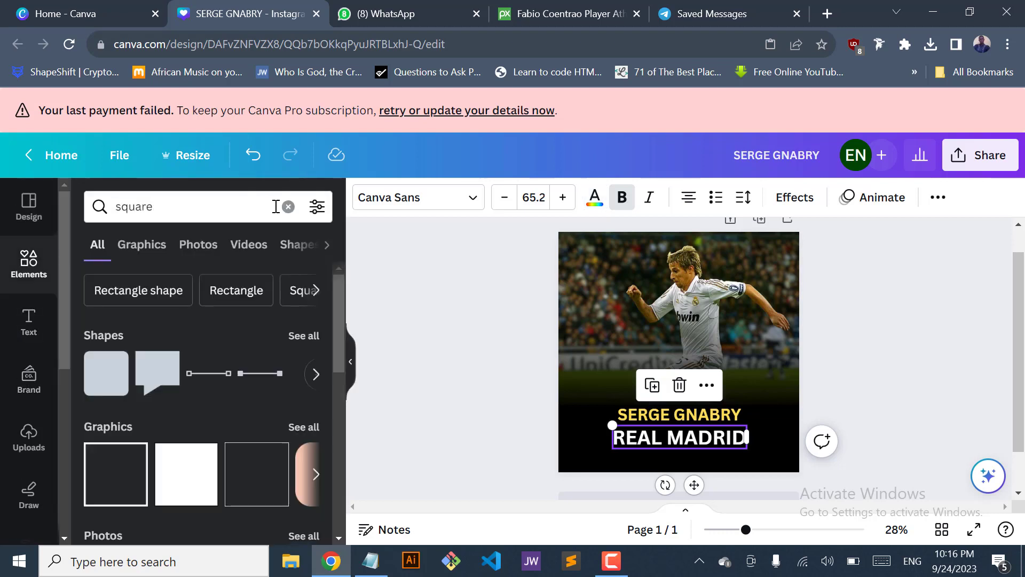
pyautogui.click(281, 207)
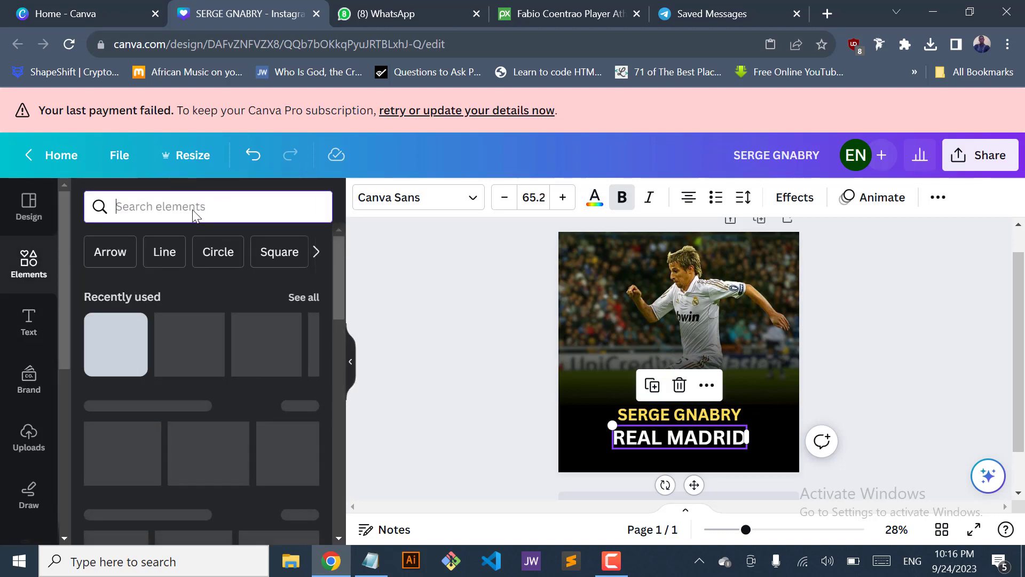
pyautogui.write('real madrid')
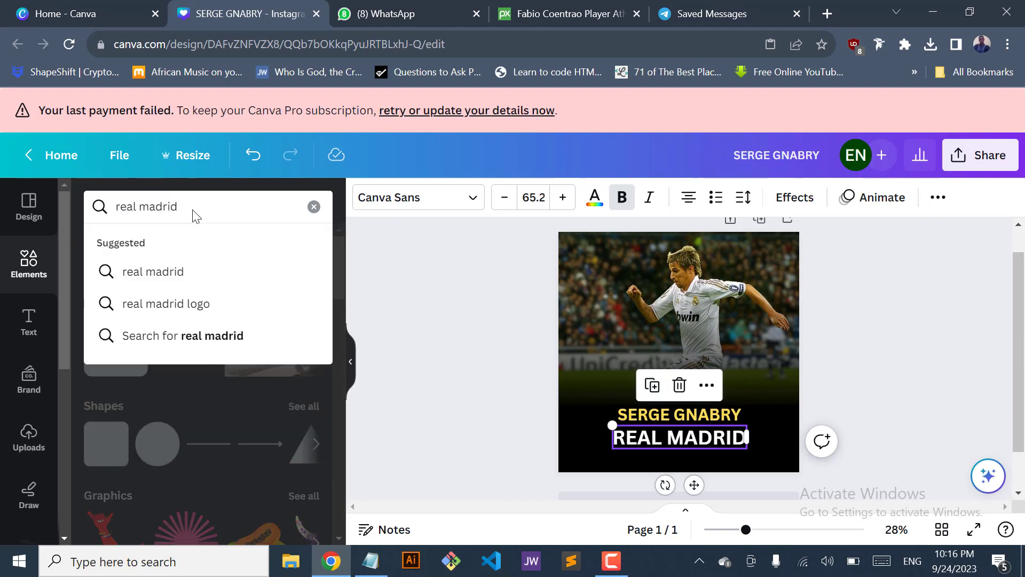
pyautogui.write(' logo')
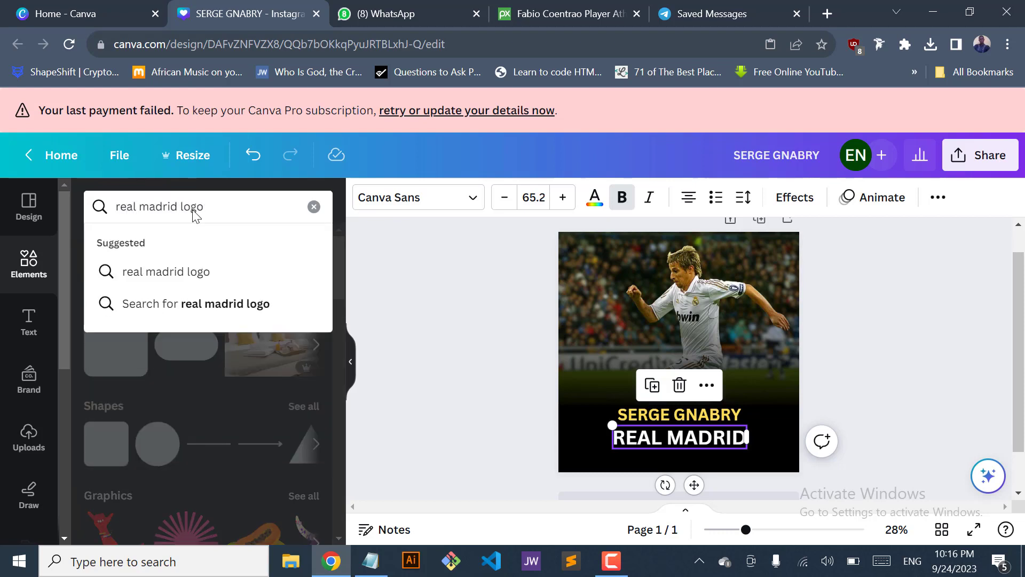
pyautogui.press('Return')
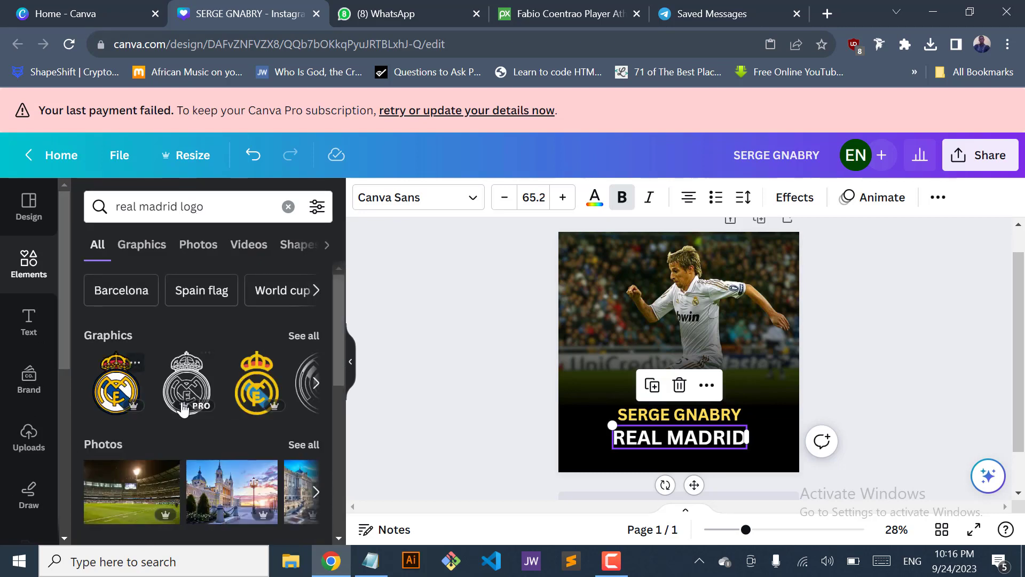
pyautogui.hscroll(1, 202, 382)
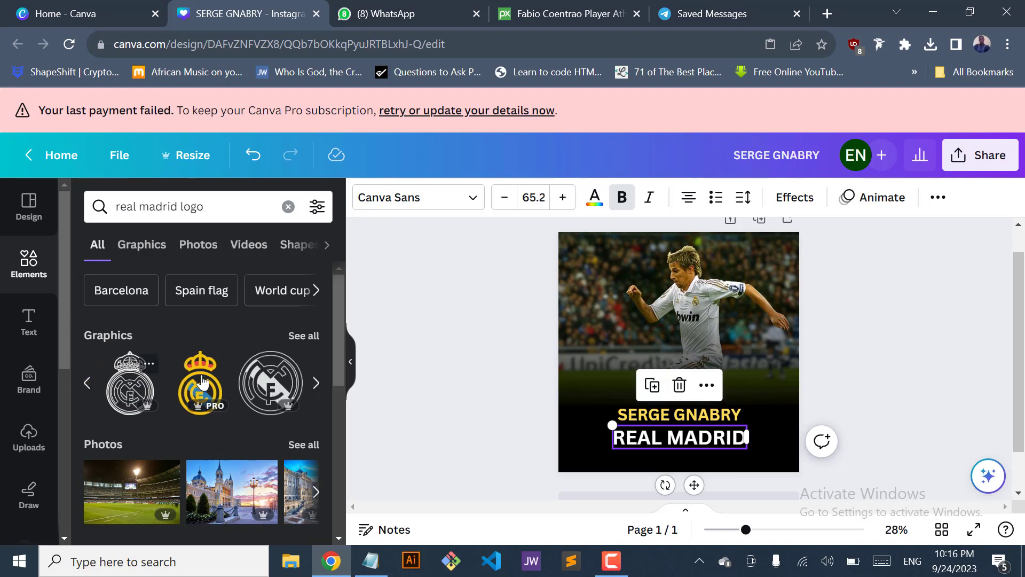
pyautogui.hscroll(2, 202, 381)
pyautogui.hscroll(-2, 202, 382)
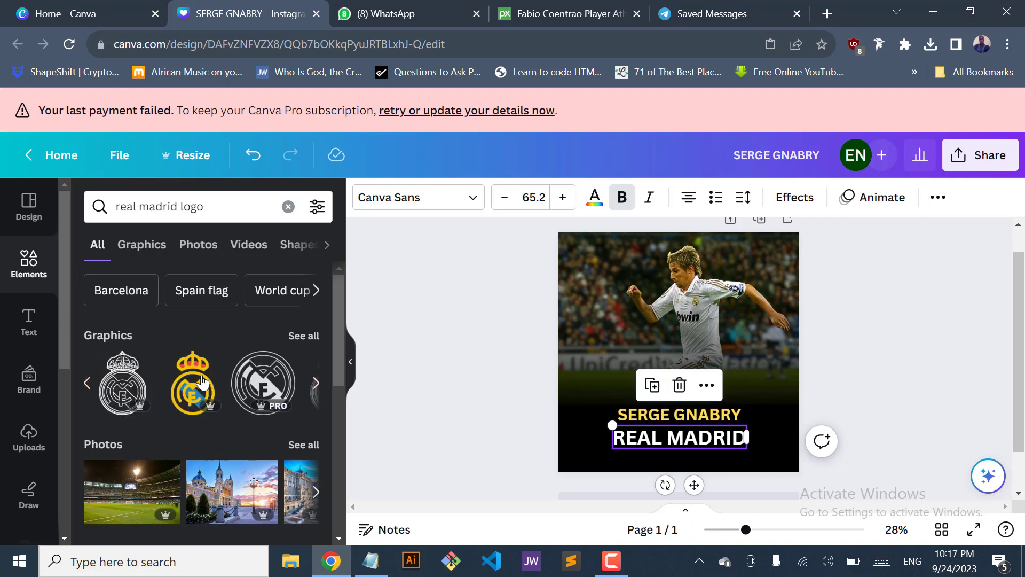
pyautogui.hscroll(-1, 202, 382)
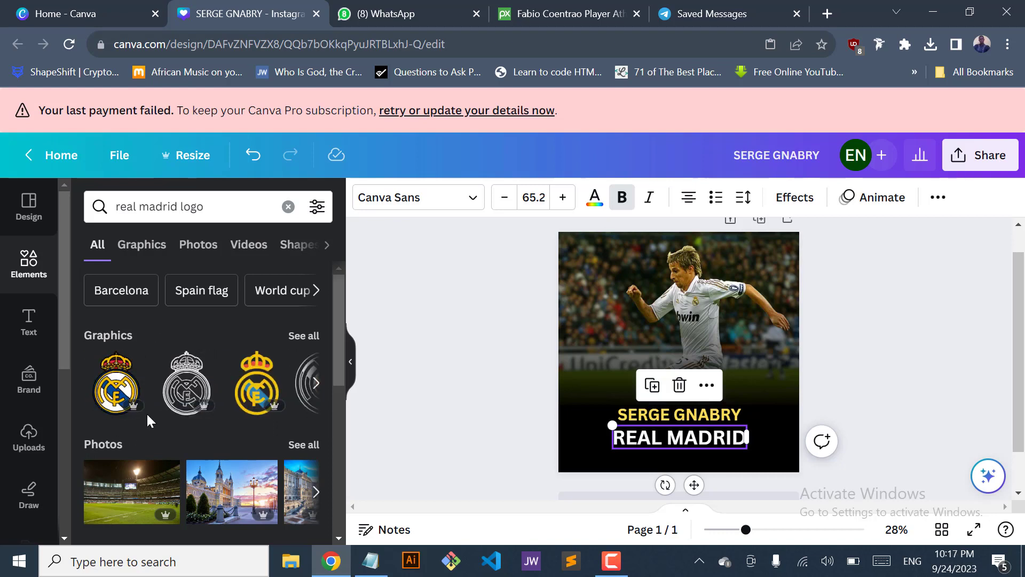
pyautogui.moveTo(135, 411)
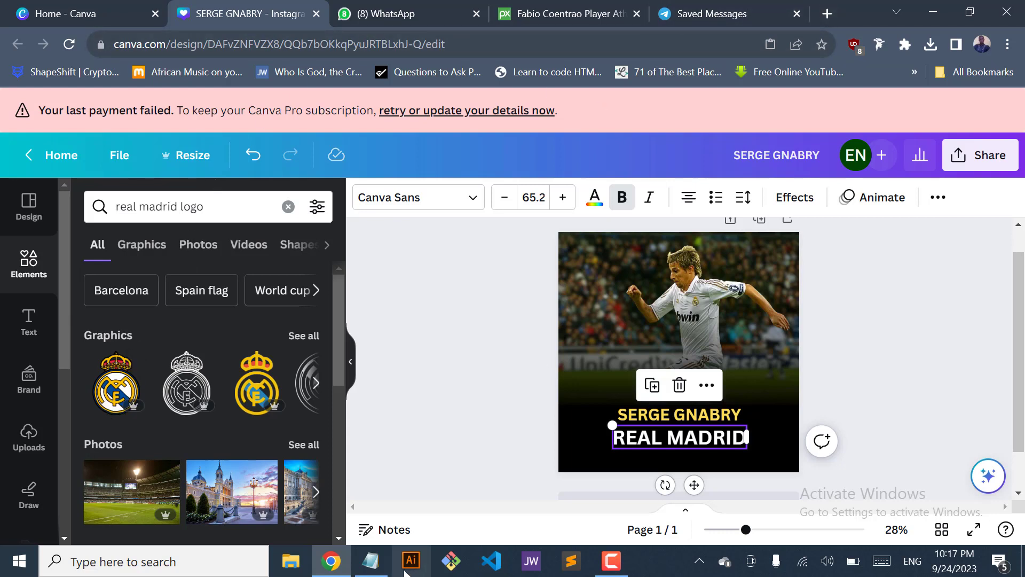
# Copy the address pngwing.com from the Notepad list and open that site in a new browser tab
pyautogui.click(369, 562)
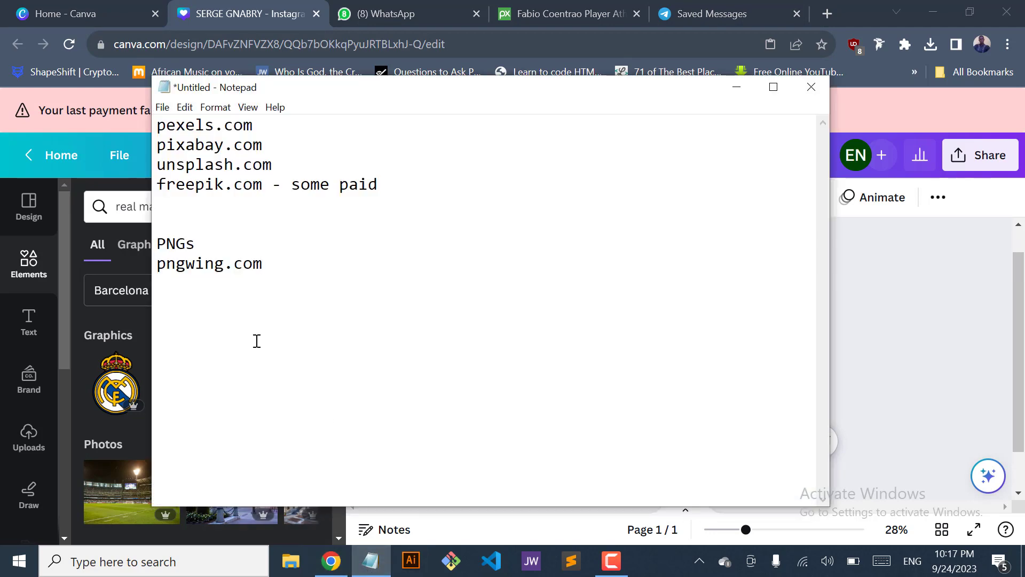
pyautogui.doubleClick(201, 272)
pyautogui.hotkey('ctrl', 'c')
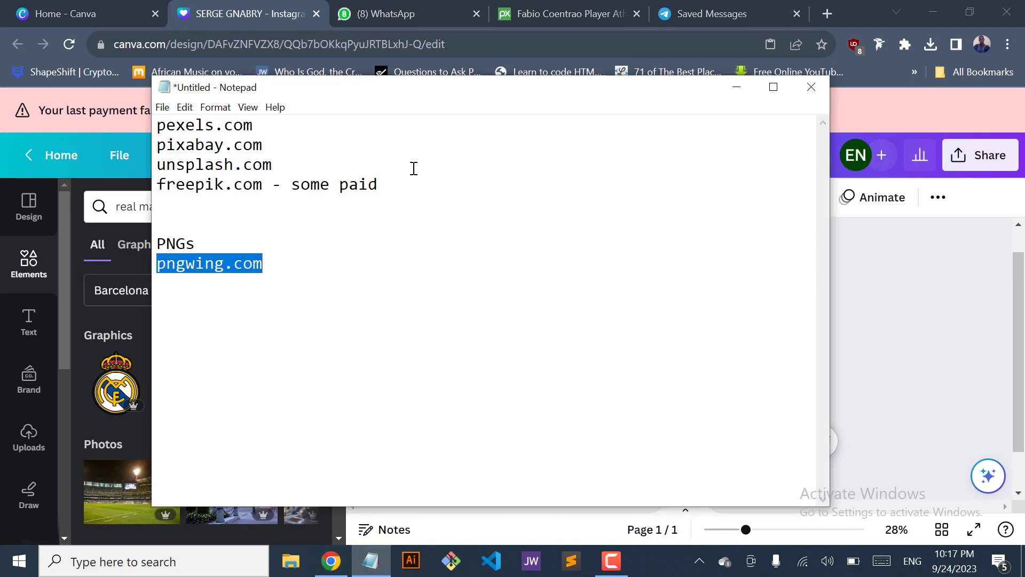
pyautogui.click(371, 560)
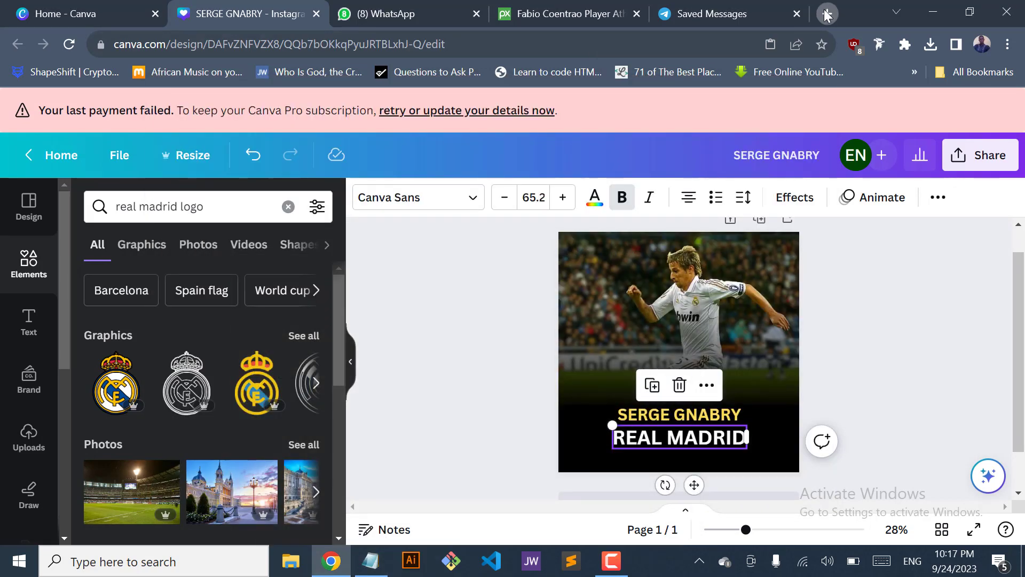
pyautogui.click(826, 13)
pyautogui.hotkey('ctrl', 'v')
pyautogui.press('Return')
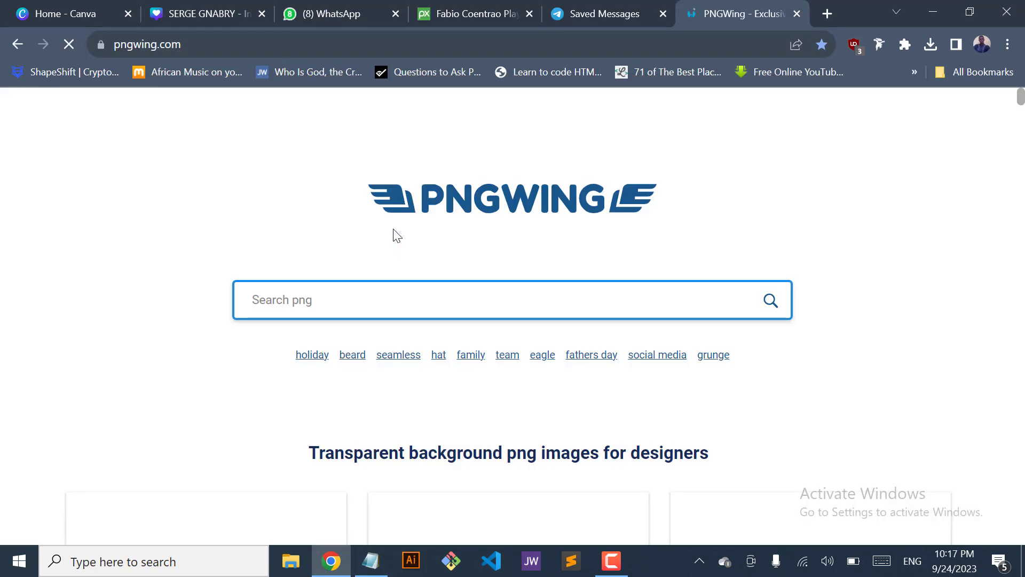
# Search PNGWing for "real madrid logo" and look through the resulting transparent images
pyautogui.scroll(-5, 201, 422)
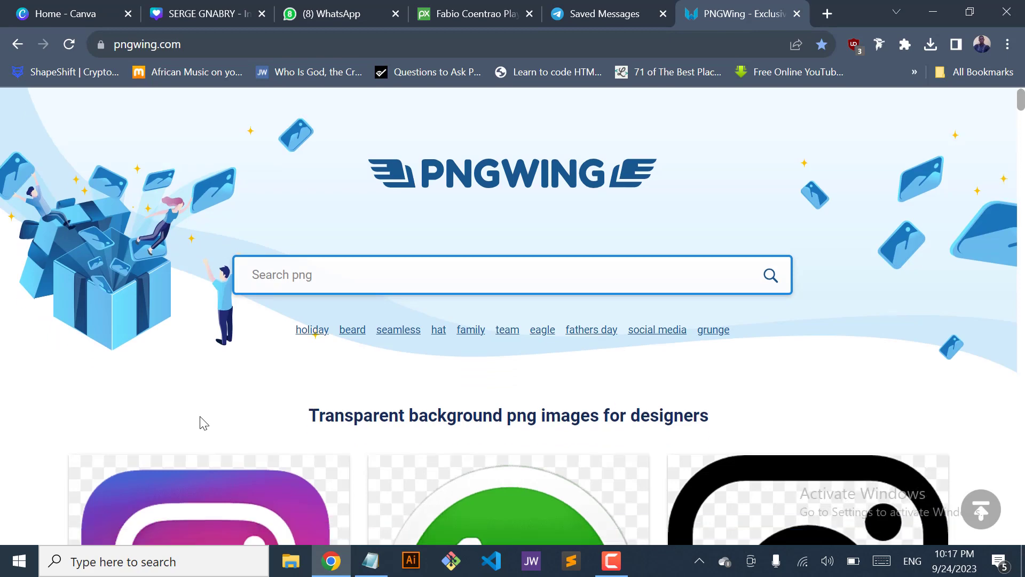
pyautogui.scroll(-2, 46, 380)
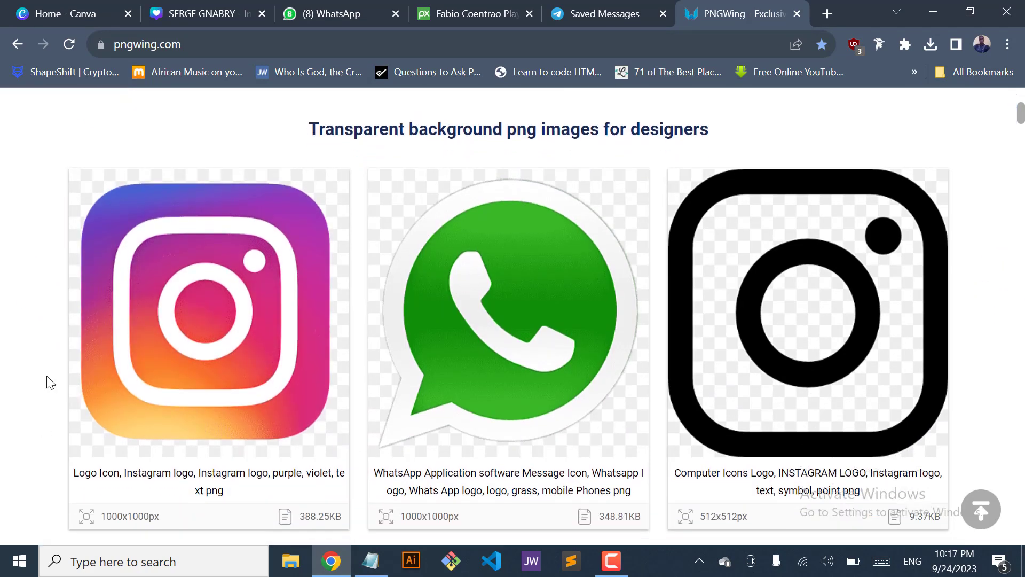
pyautogui.scroll(-5, 50, 382)
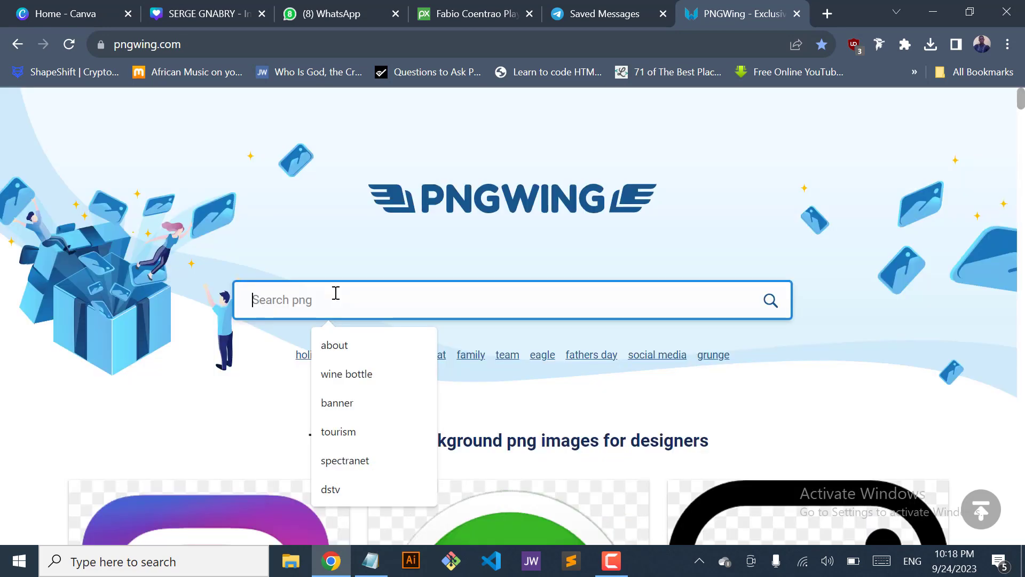
pyautogui.write('real madrid logo')
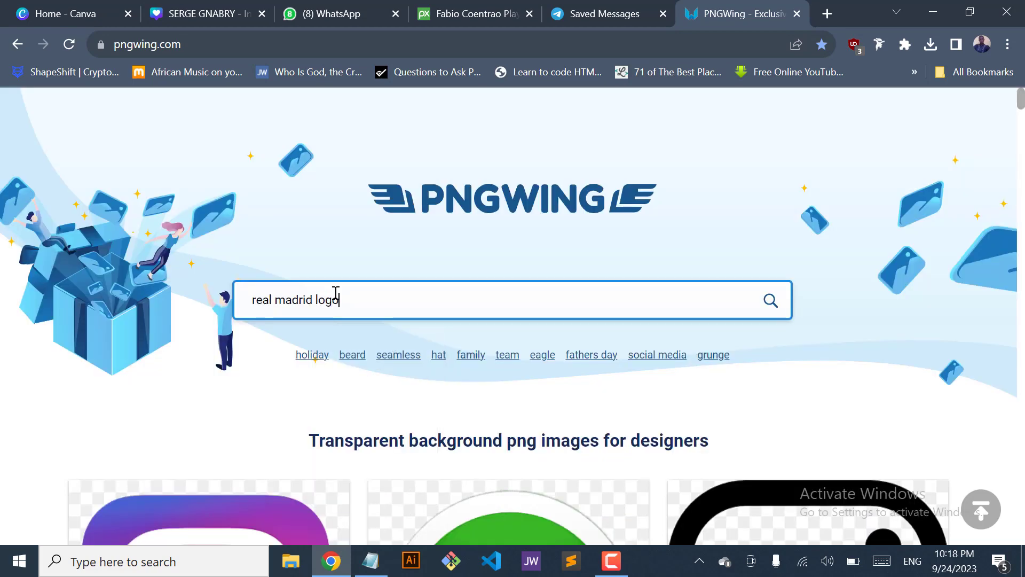
pyautogui.press('Return')
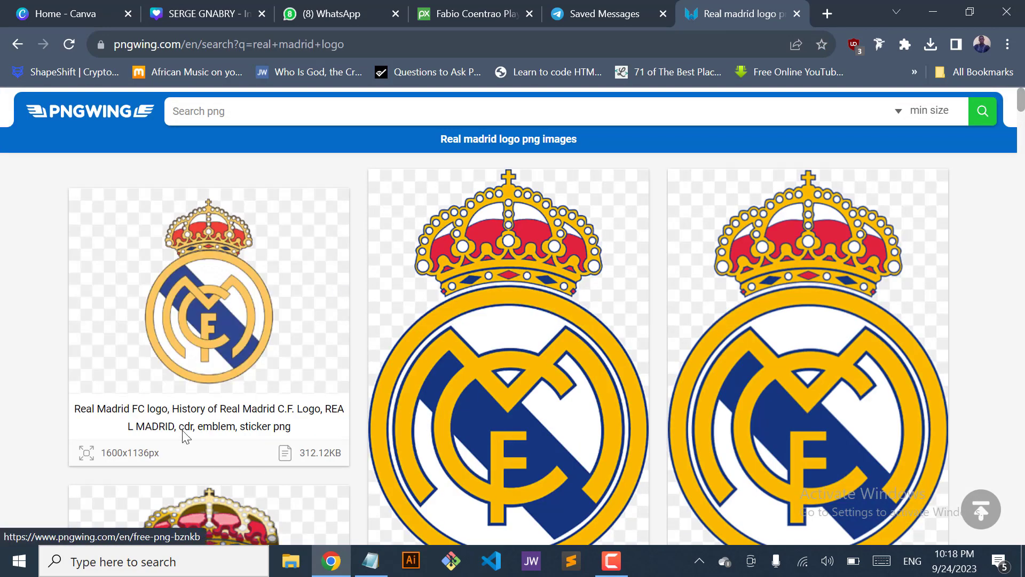
pyautogui.scroll(-3, 489, 371)
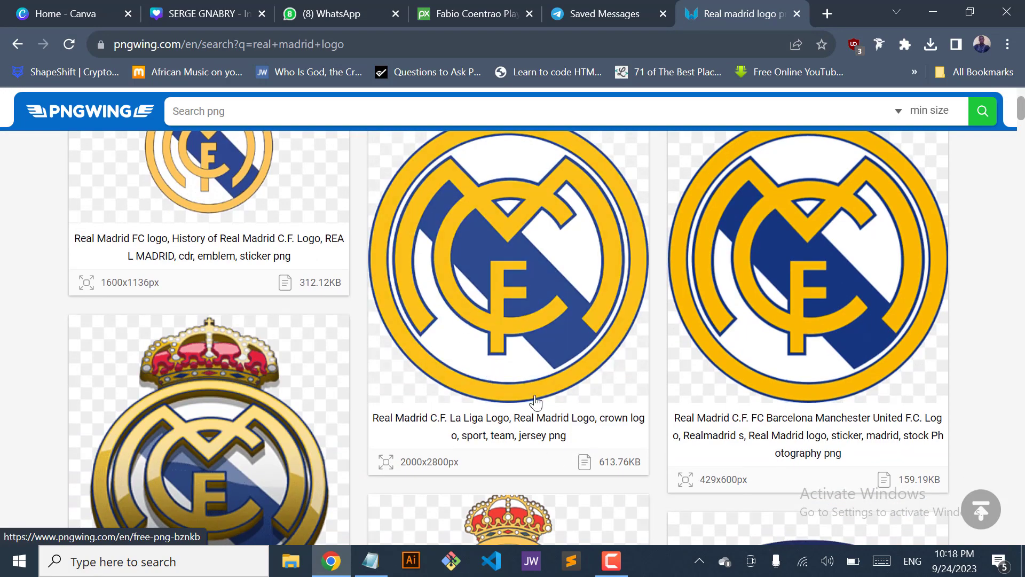
pyautogui.scroll(-1, 590, 339)
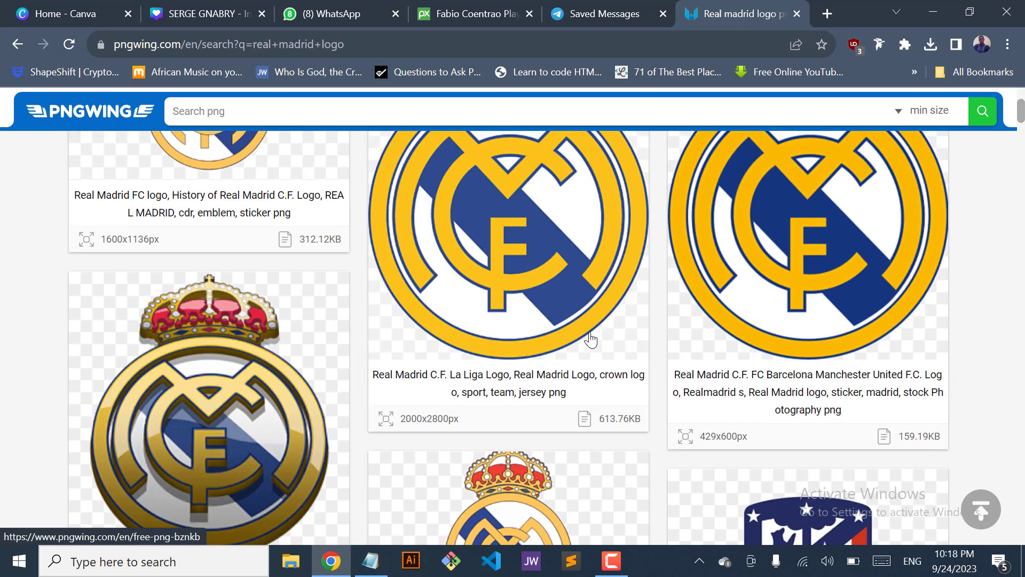
# Return to the Canva design, add the full-colour Real Madrid crest, and shrink it to sit just after the "REAL MADRID" heading
pyautogui.click(208, 13)
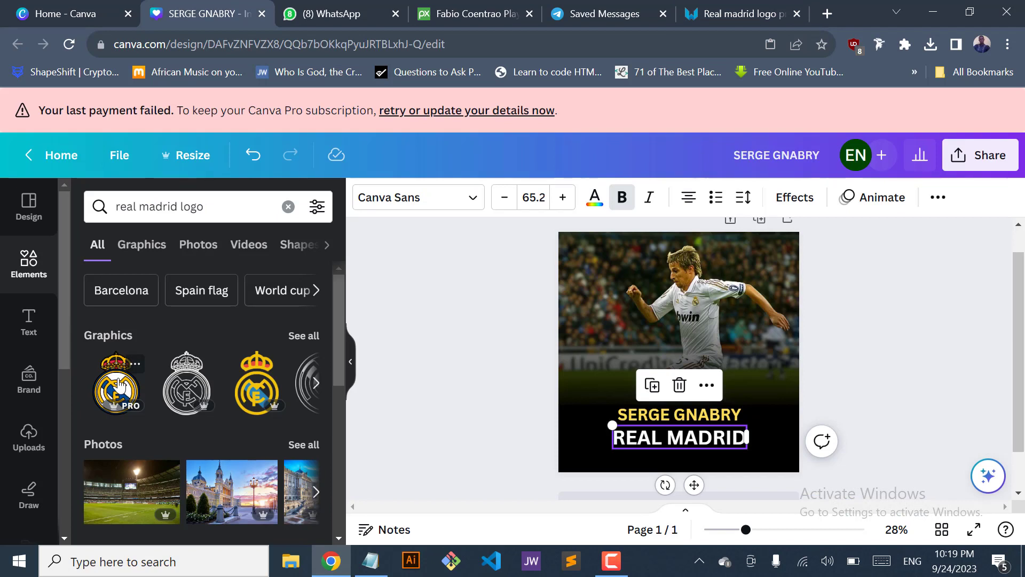
pyautogui.click(118, 384)
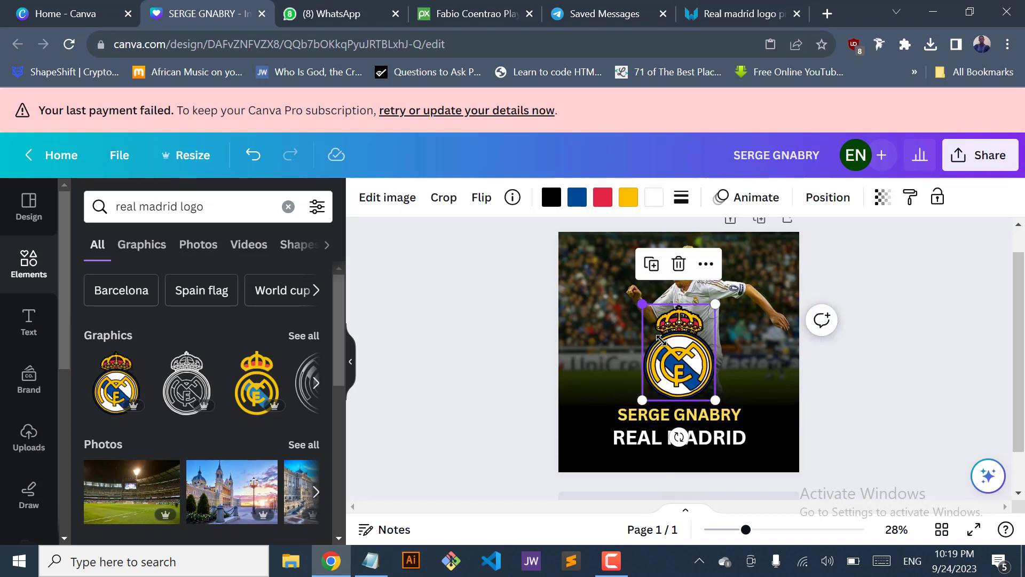
pyautogui.moveTo(642, 305); pyautogui.dragTo(718, 438)
pyautogui.keyDown('shift'); pyautogui.click(733, 441); pyautogui.keyUp('shift')
pyautogui.click(803, 425)
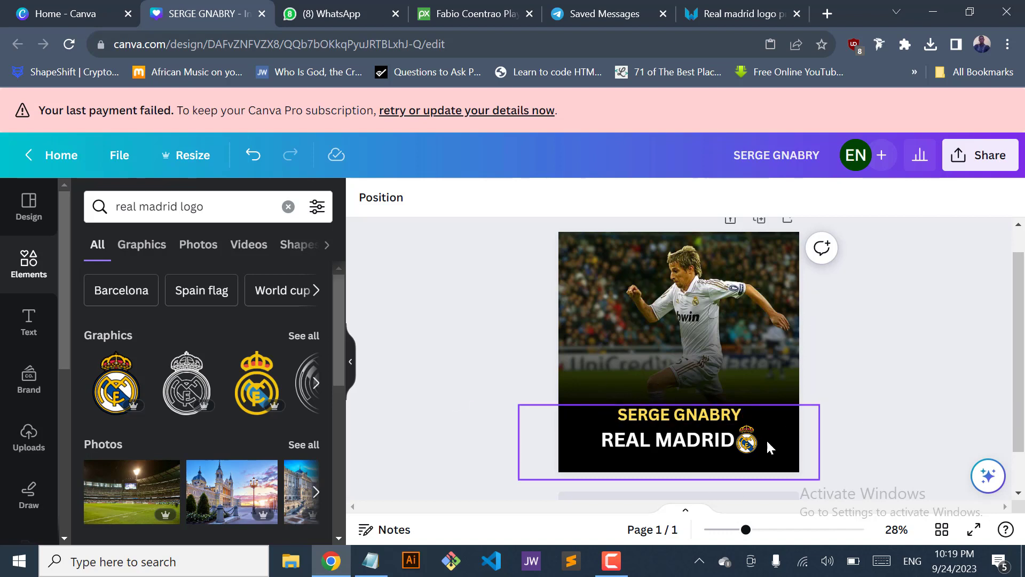
# Nudge the crest slightly away from the "REAL MADRID" heading and preview the finished poster in full screen
pyautogui.click(748, 443)
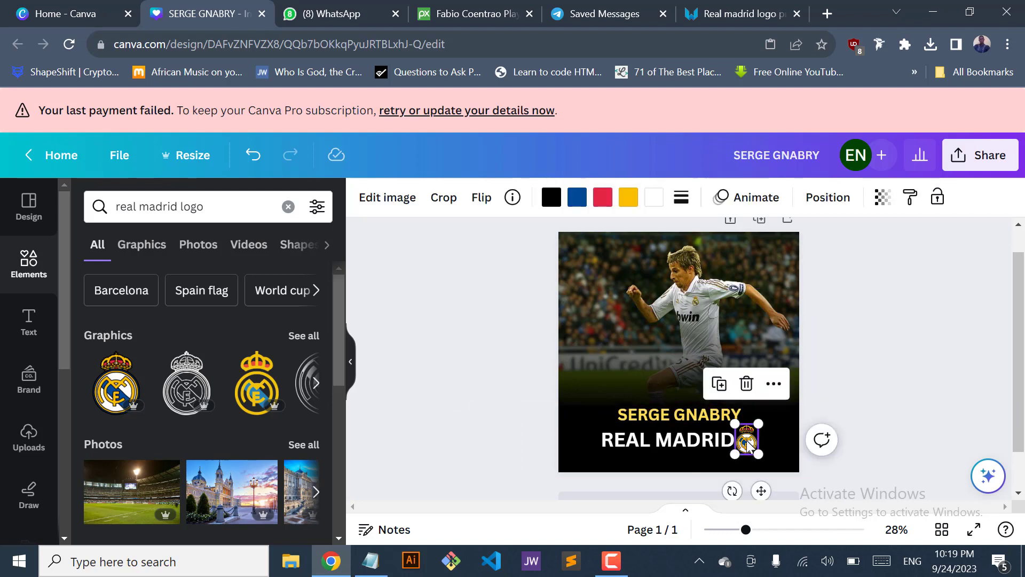
pyautogui.press('Right')
pyautogui.press('Right')
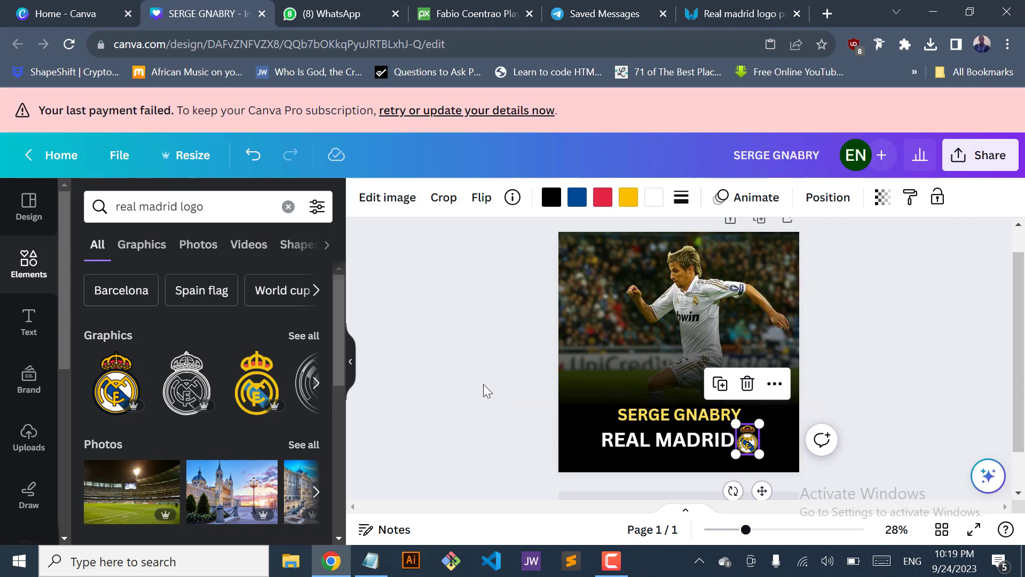
pyautogui.click(518, 389)
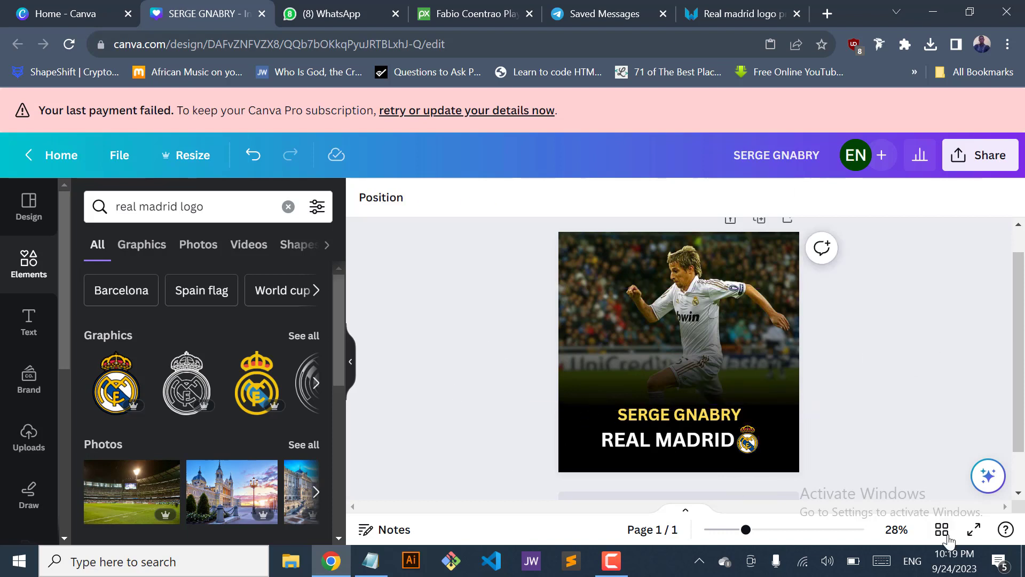
pyautogui.click(974, 530)
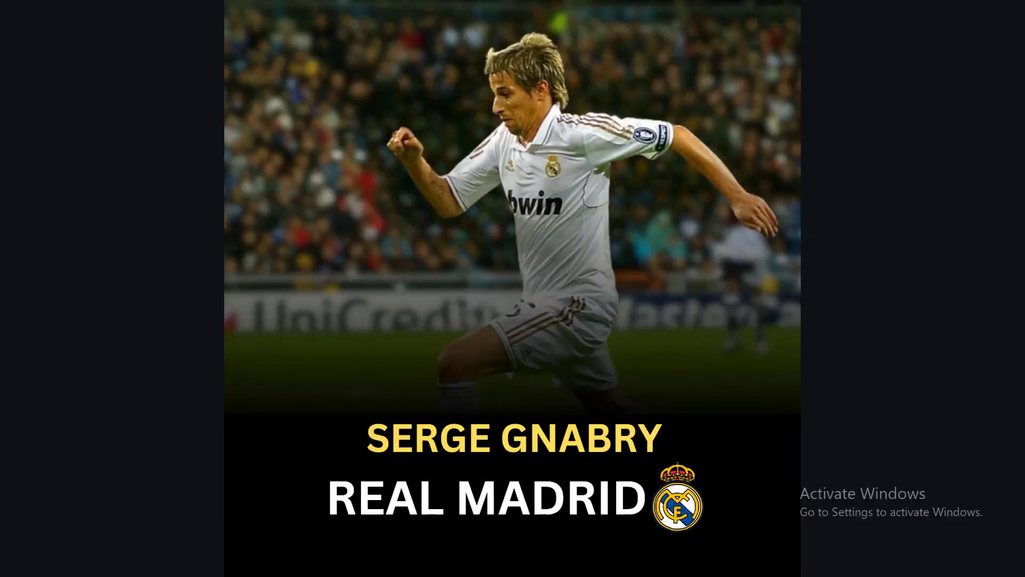